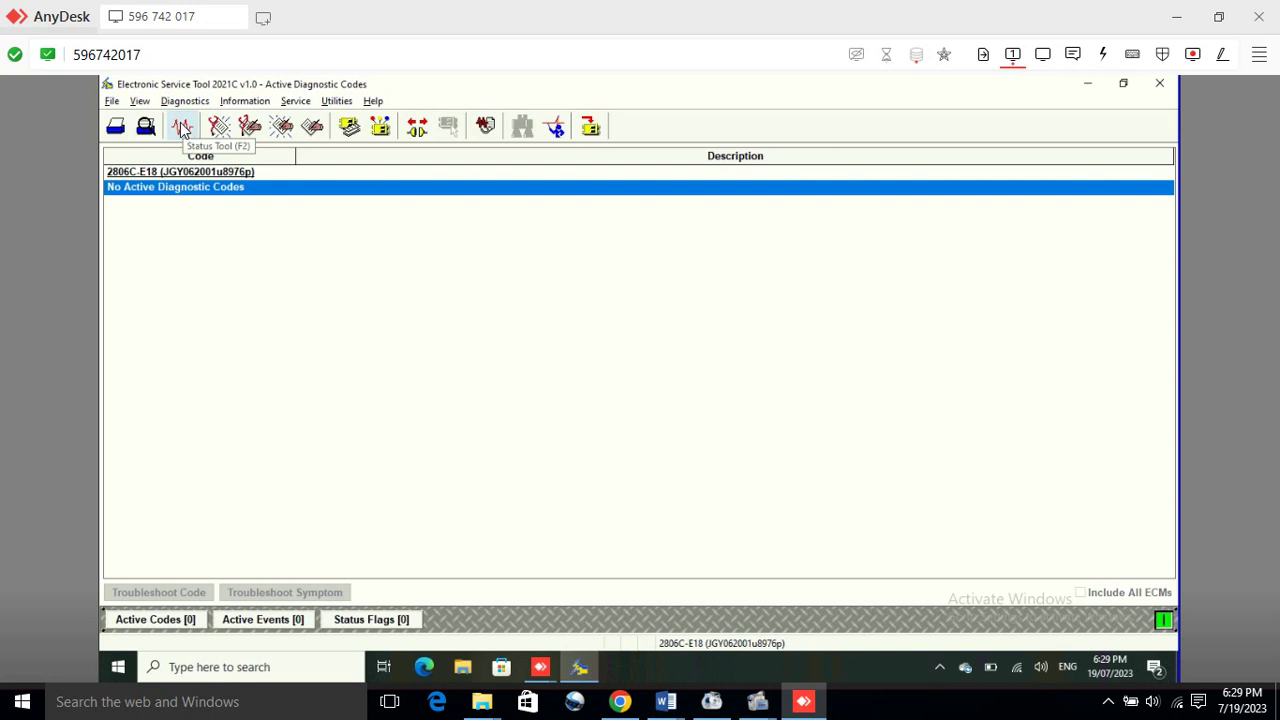
Review the live engine parameters of the 2806C-E18 in Status Groups #1 through #5.
click(183, 129)
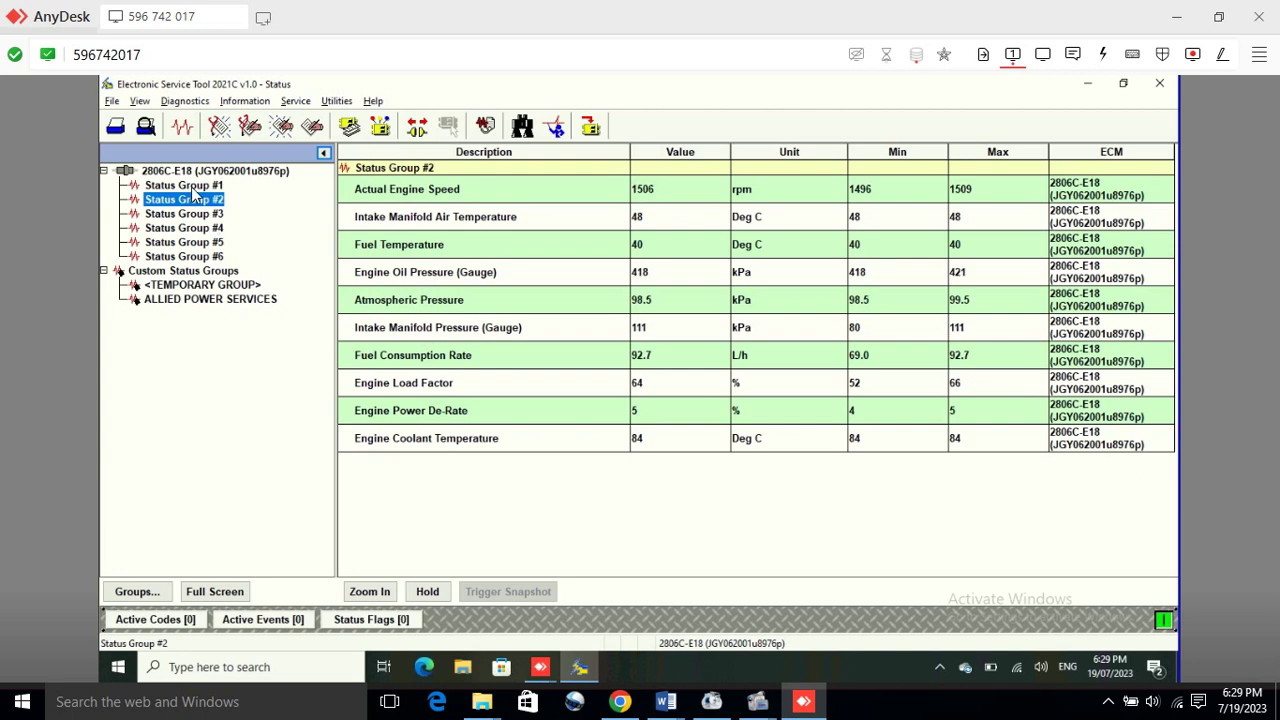
click(190, 186)
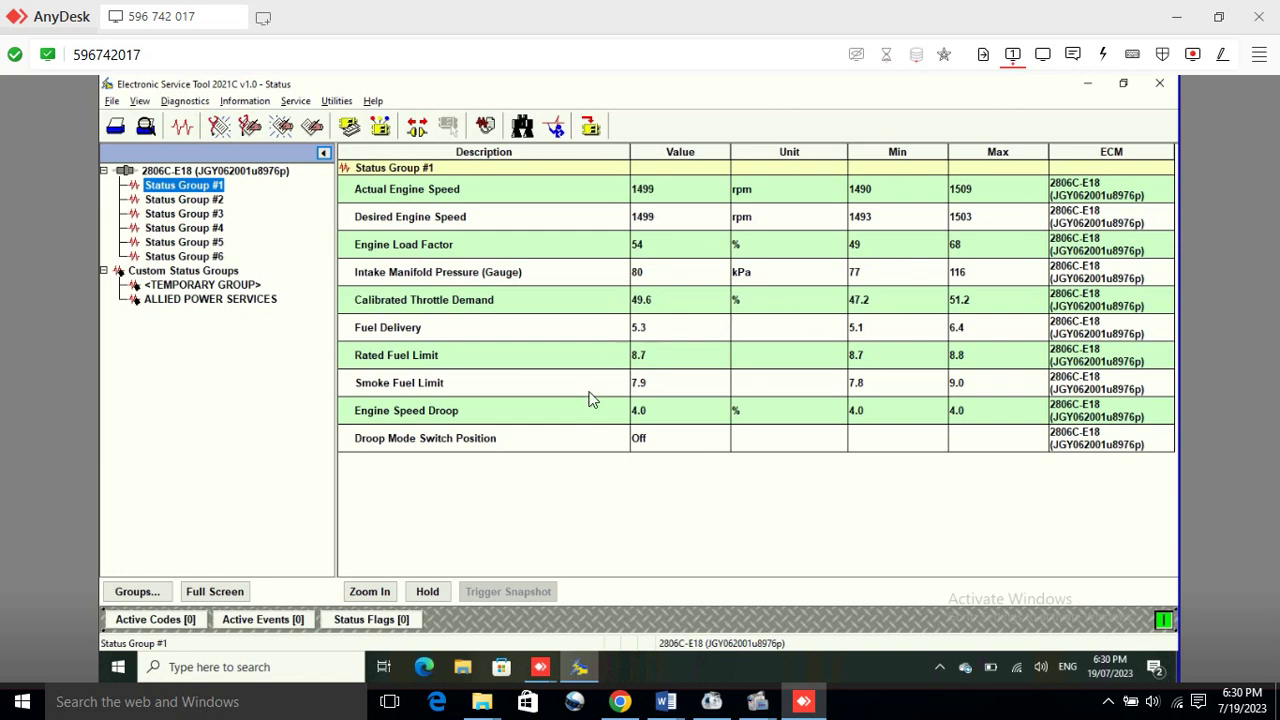
click(184, 203)
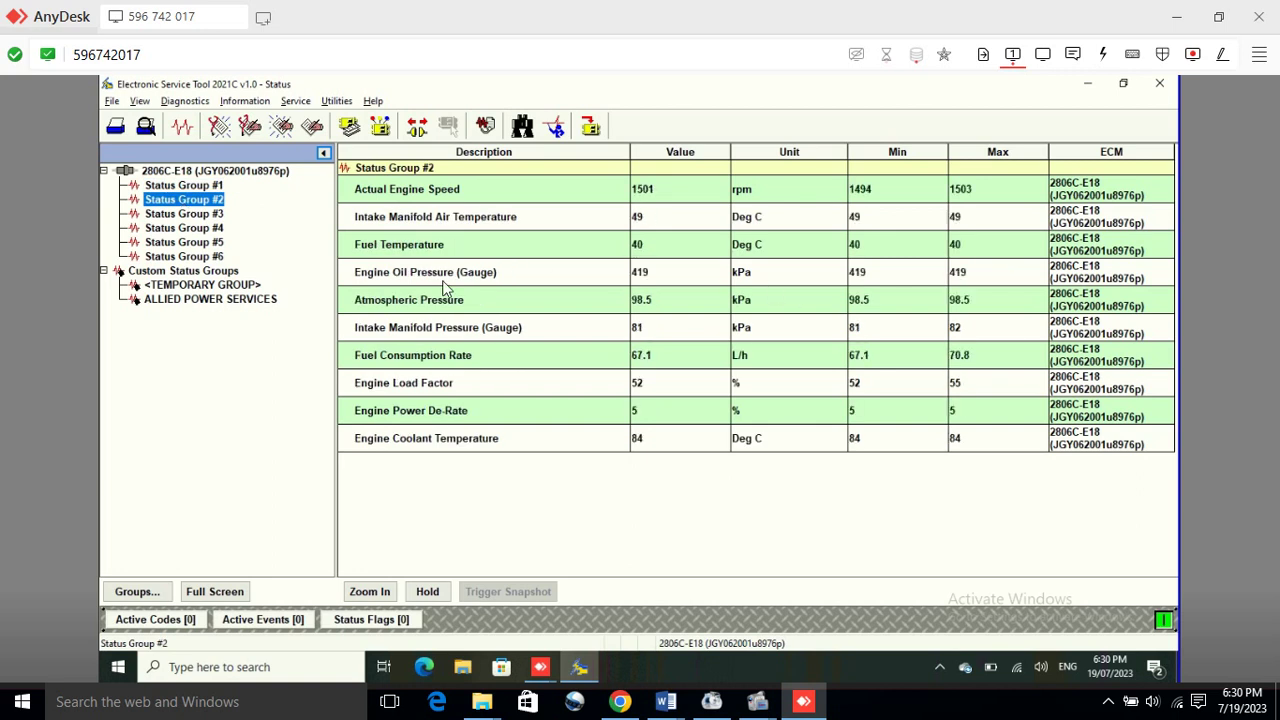
click(172, 217)
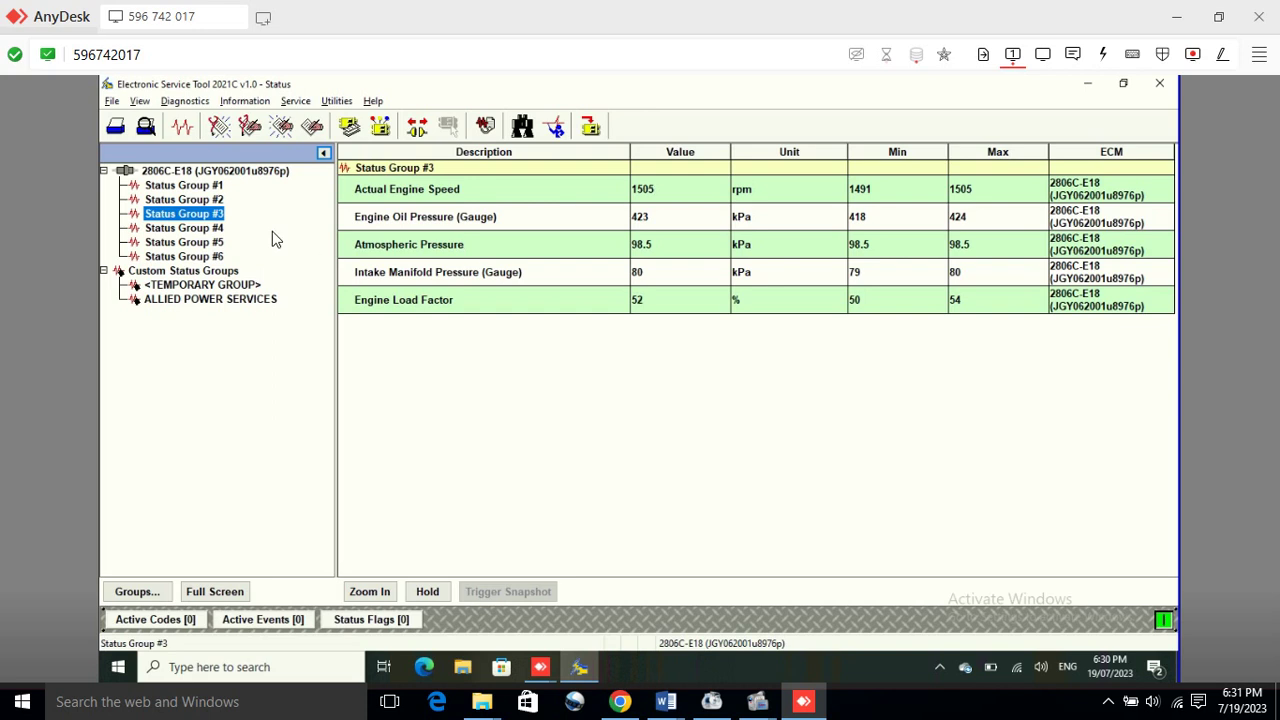
click(190, 228)
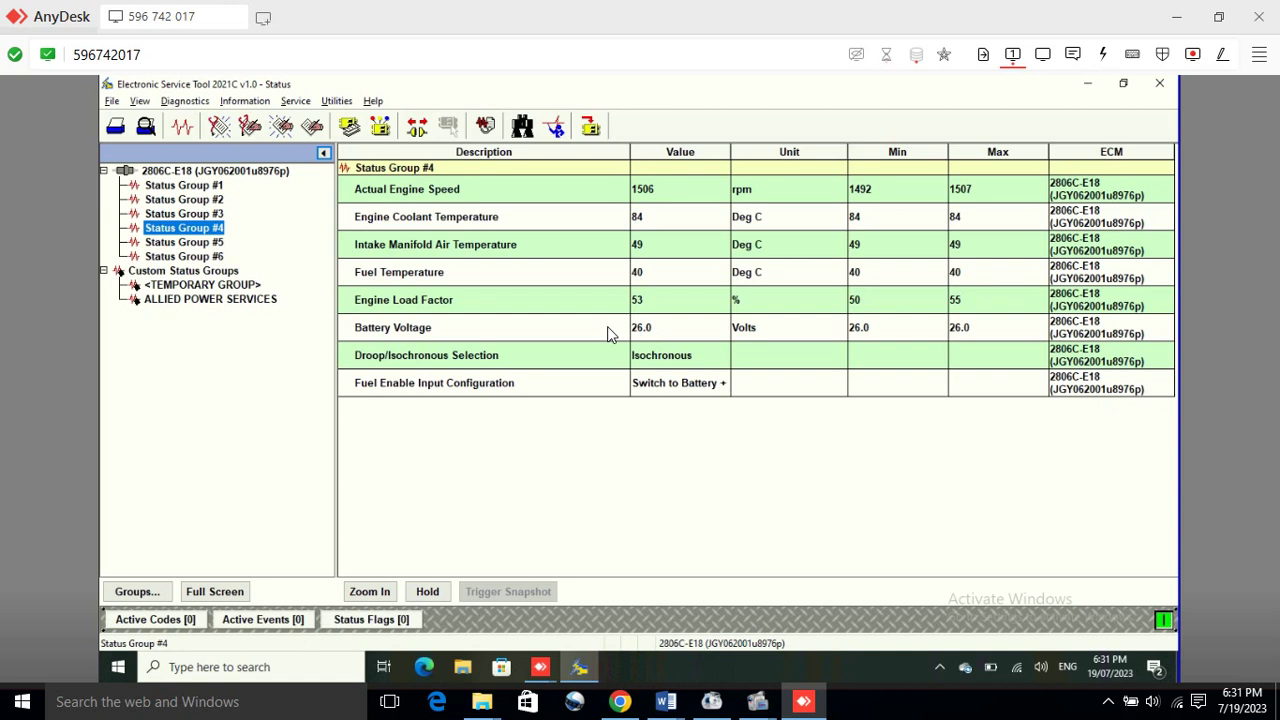
click(168, 245)
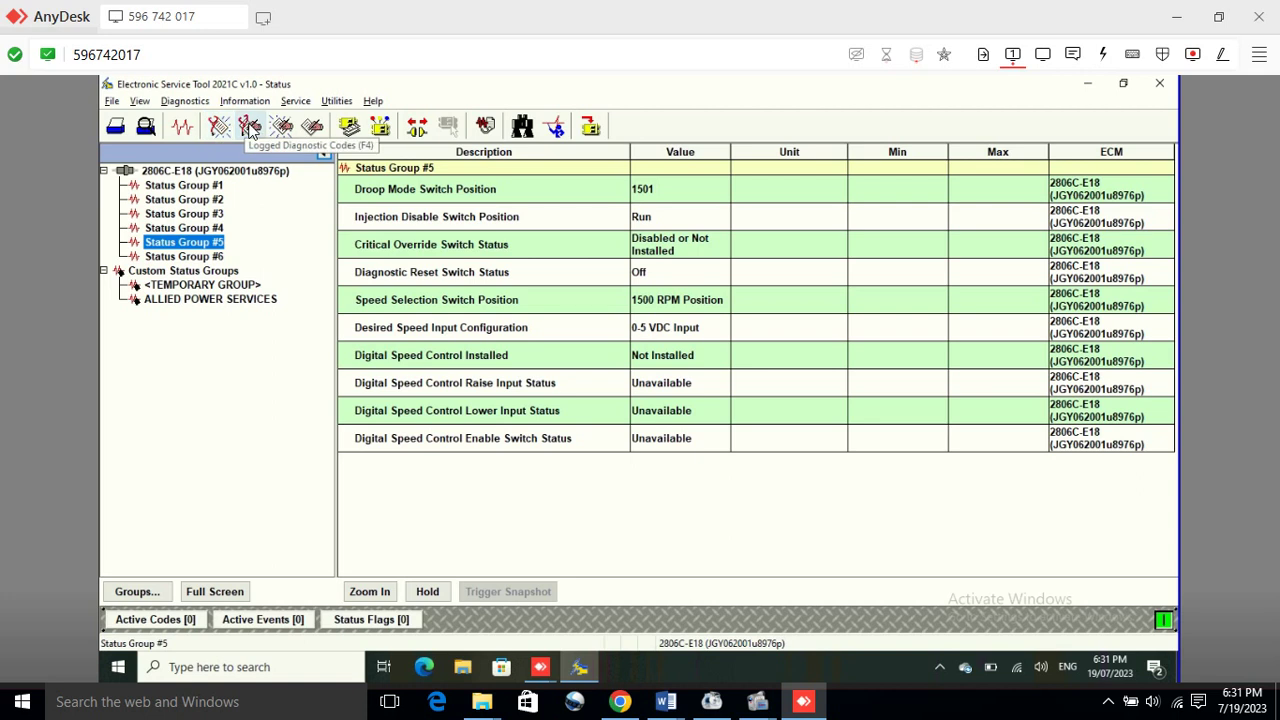
Check the engine's logged diagnostic codes and the ECM summary.
click(251, 128)
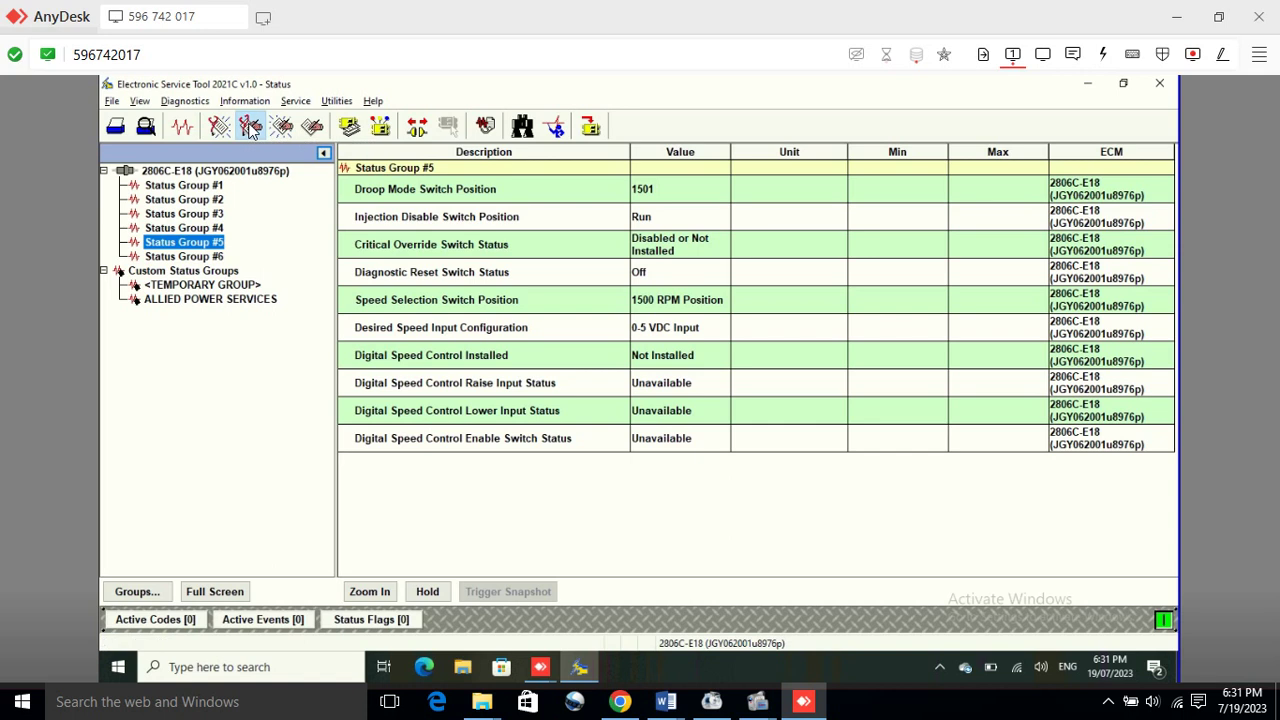
click(250, 128)
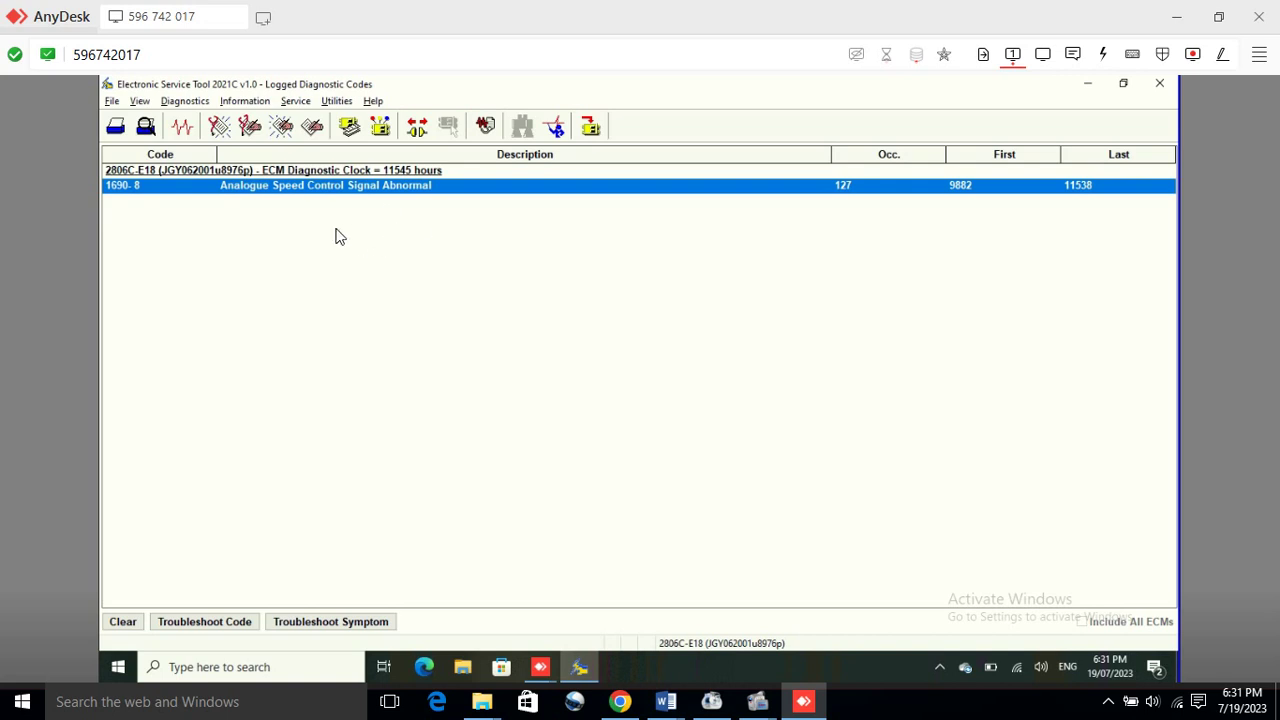
click(349, 127)
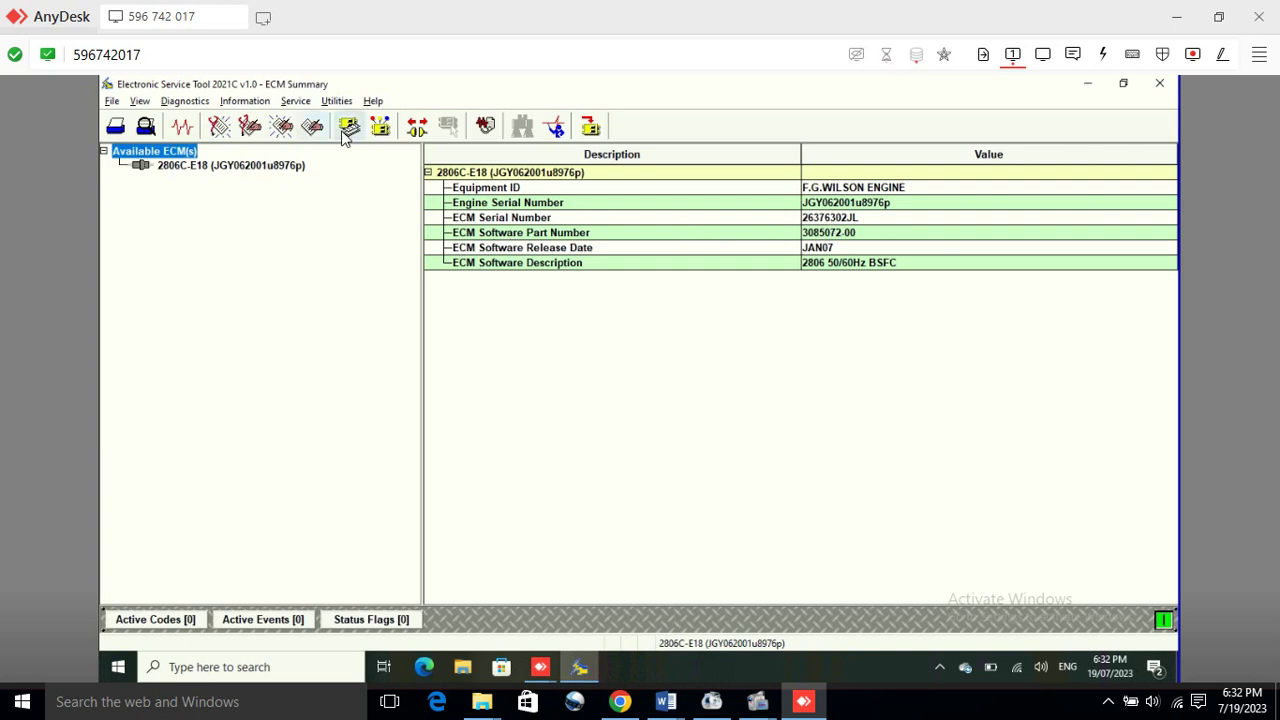
Examine the ECM Identification Parameters and the Selected Engine Rating in the ECM configuration.
click(380, 127)
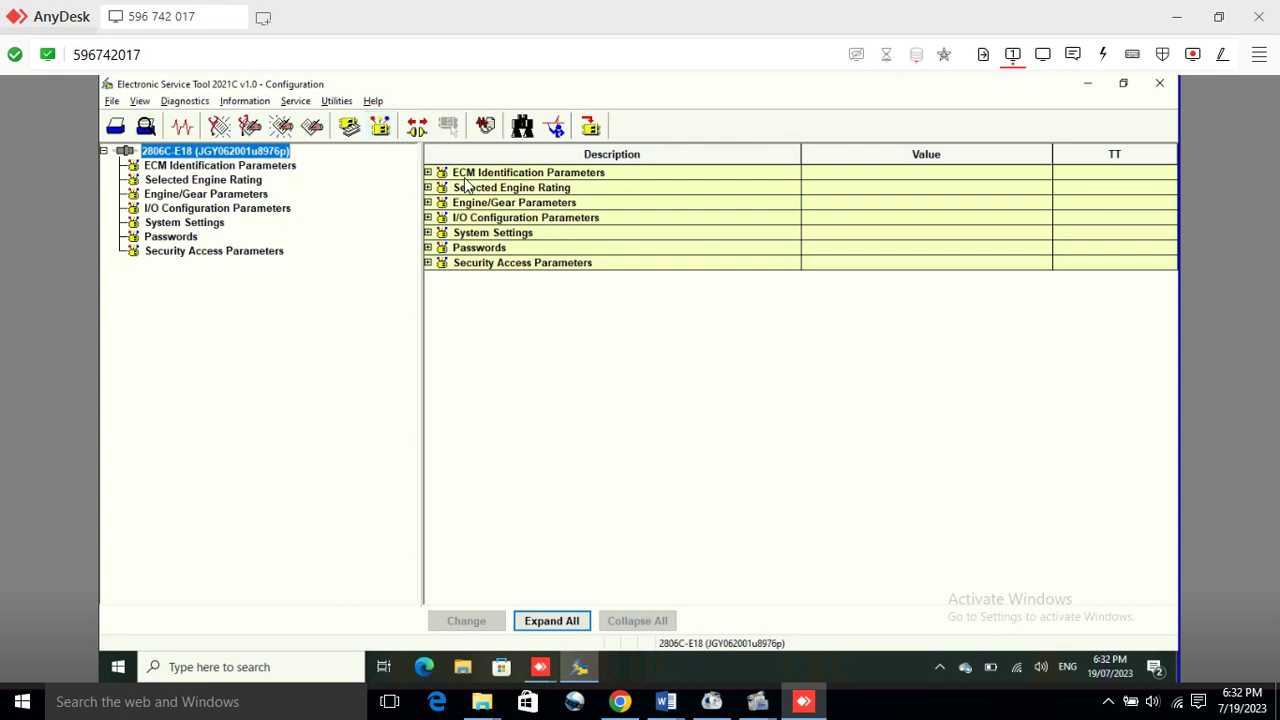
mouse_move(470, 187)
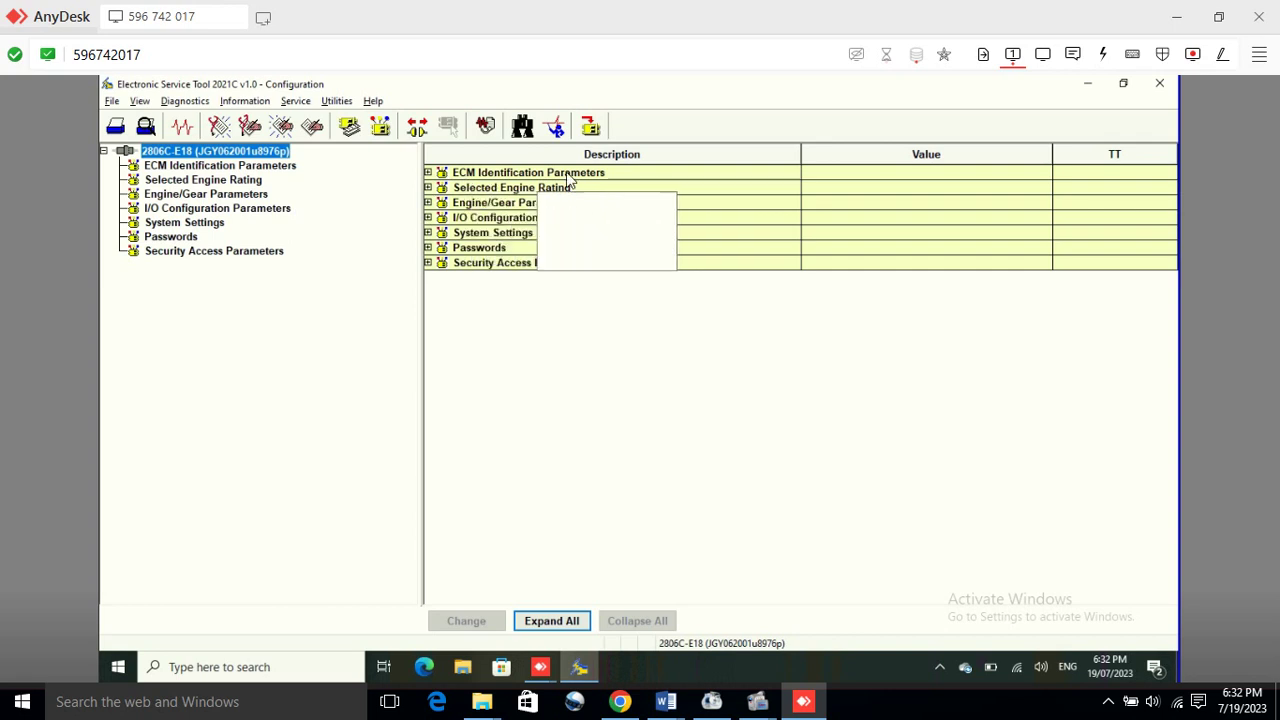
click(428, 173)
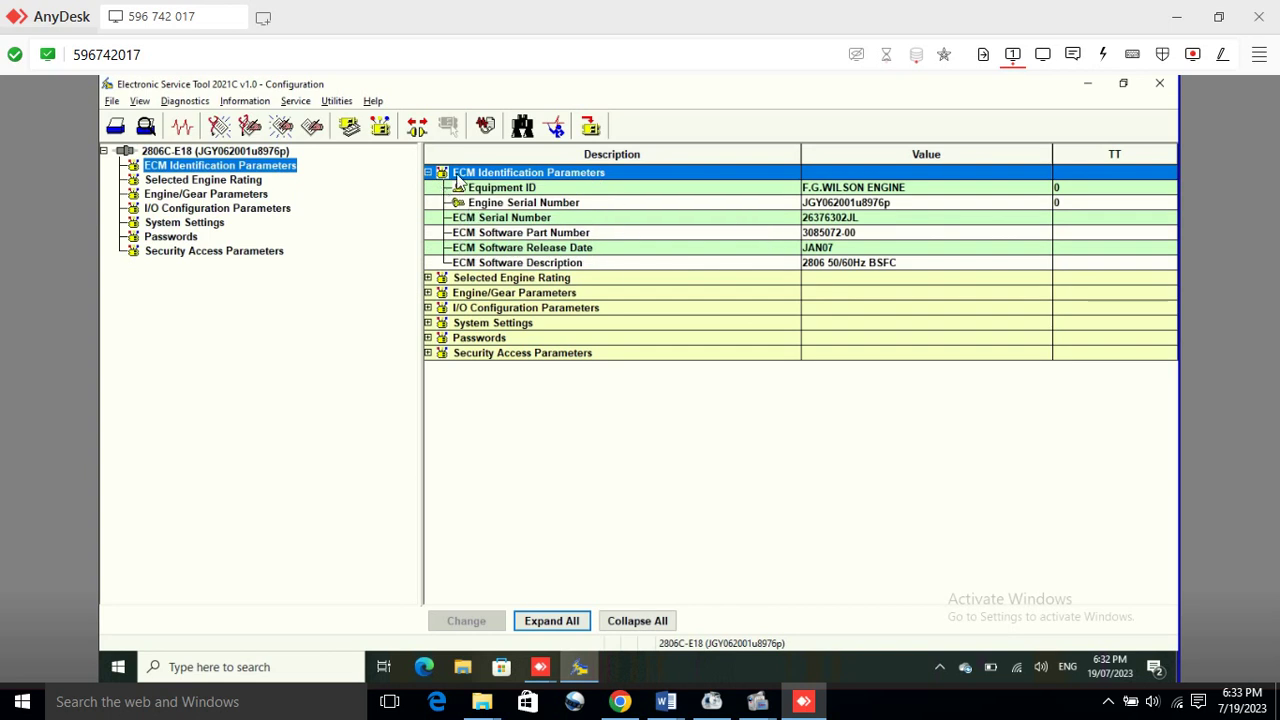
click(428, 173)
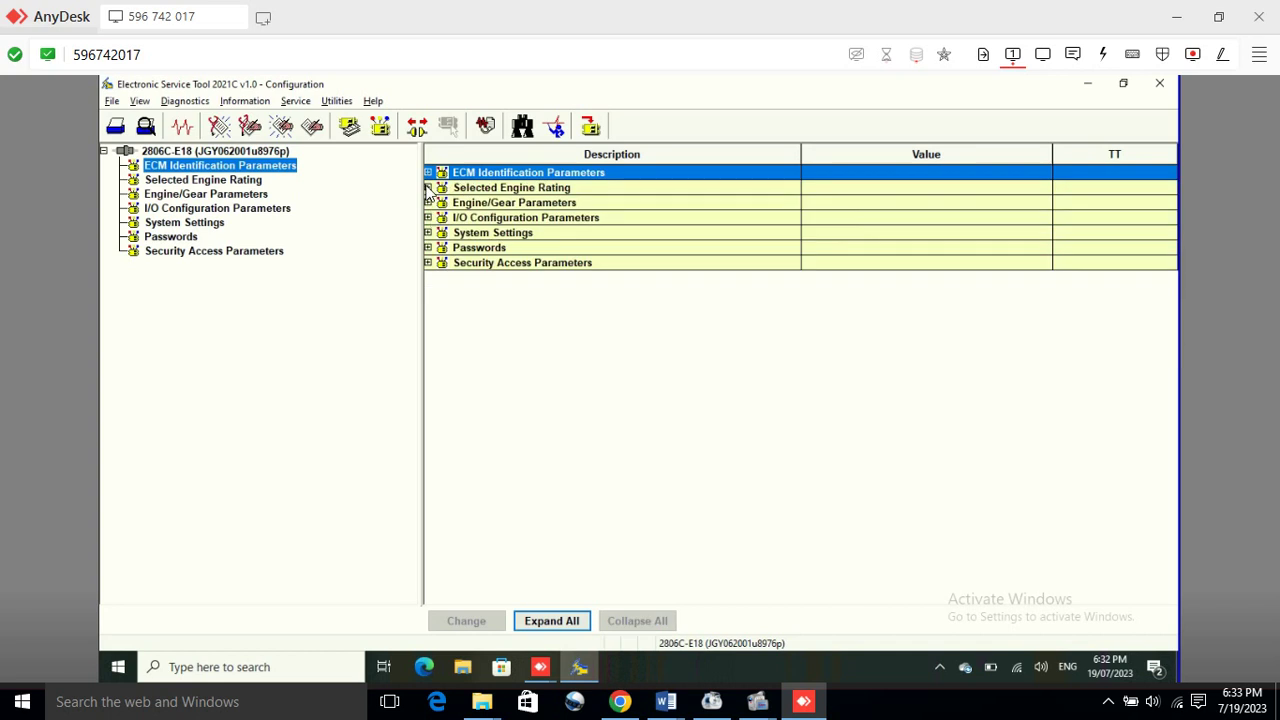
click(428, 188)
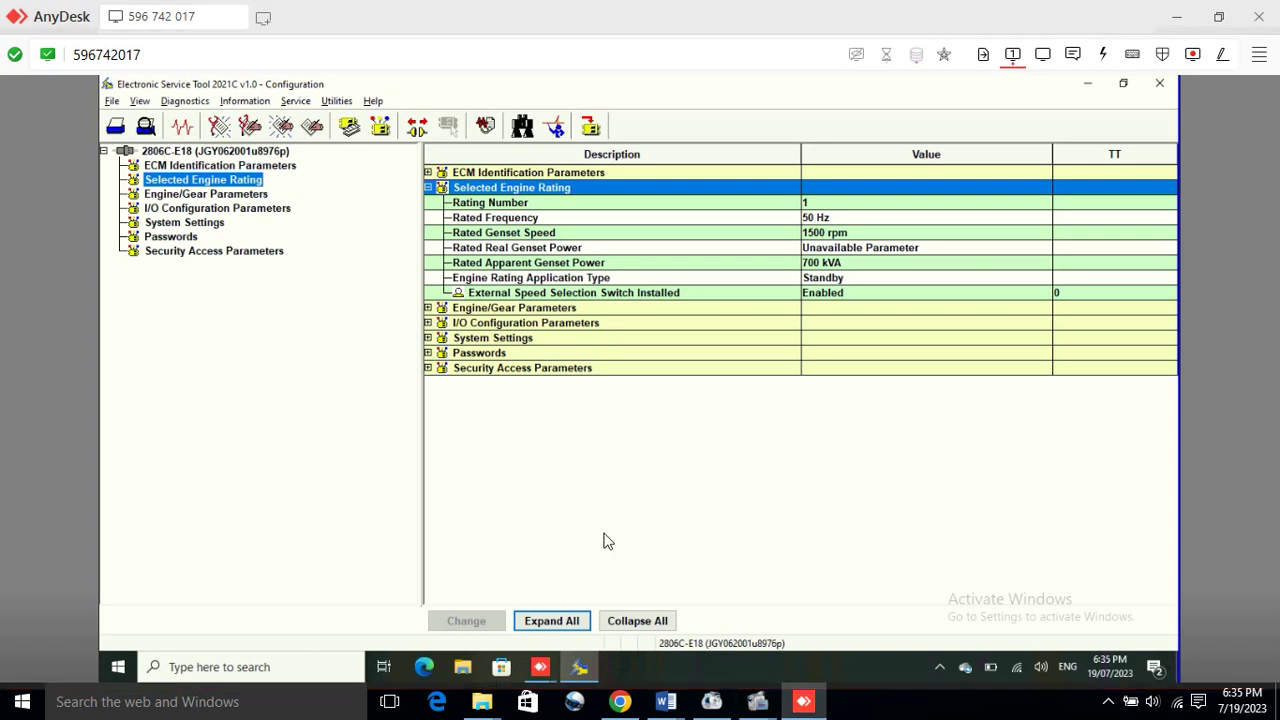
click(428, 189)
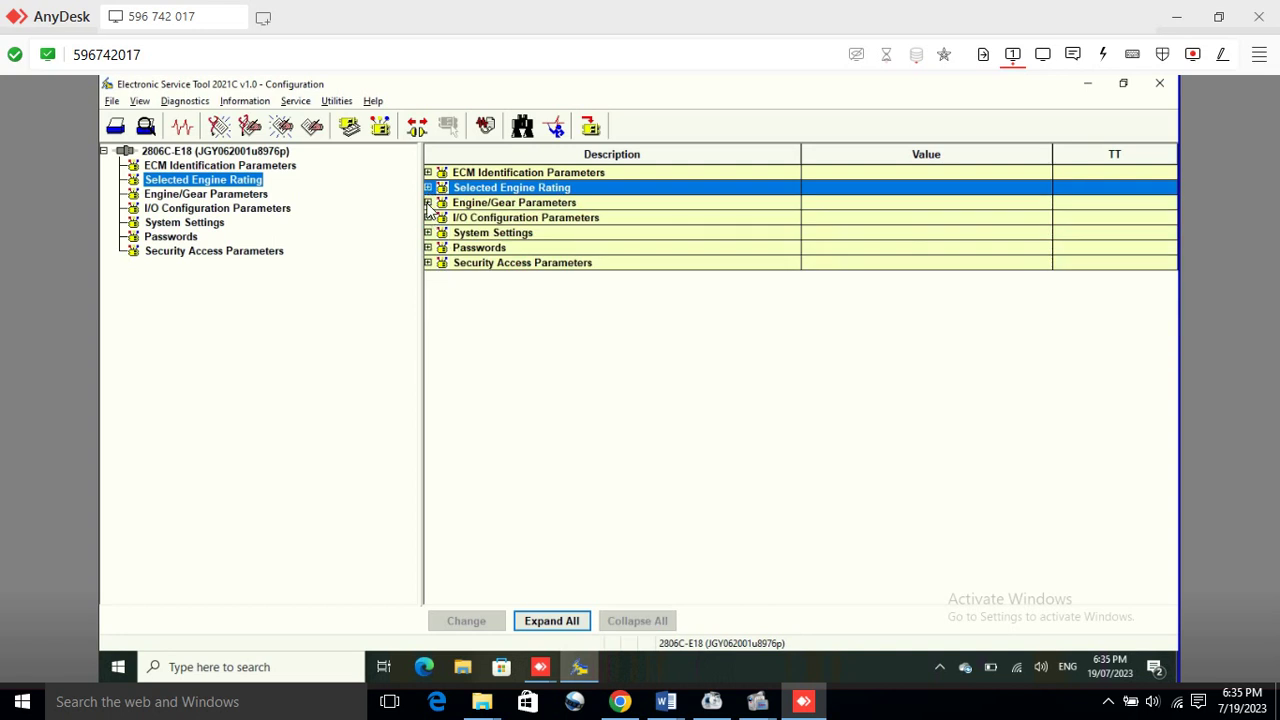
Review the Engine/Gear Parameters and open the Digital Speed Control Installed setting for editing.
click(428, 203)
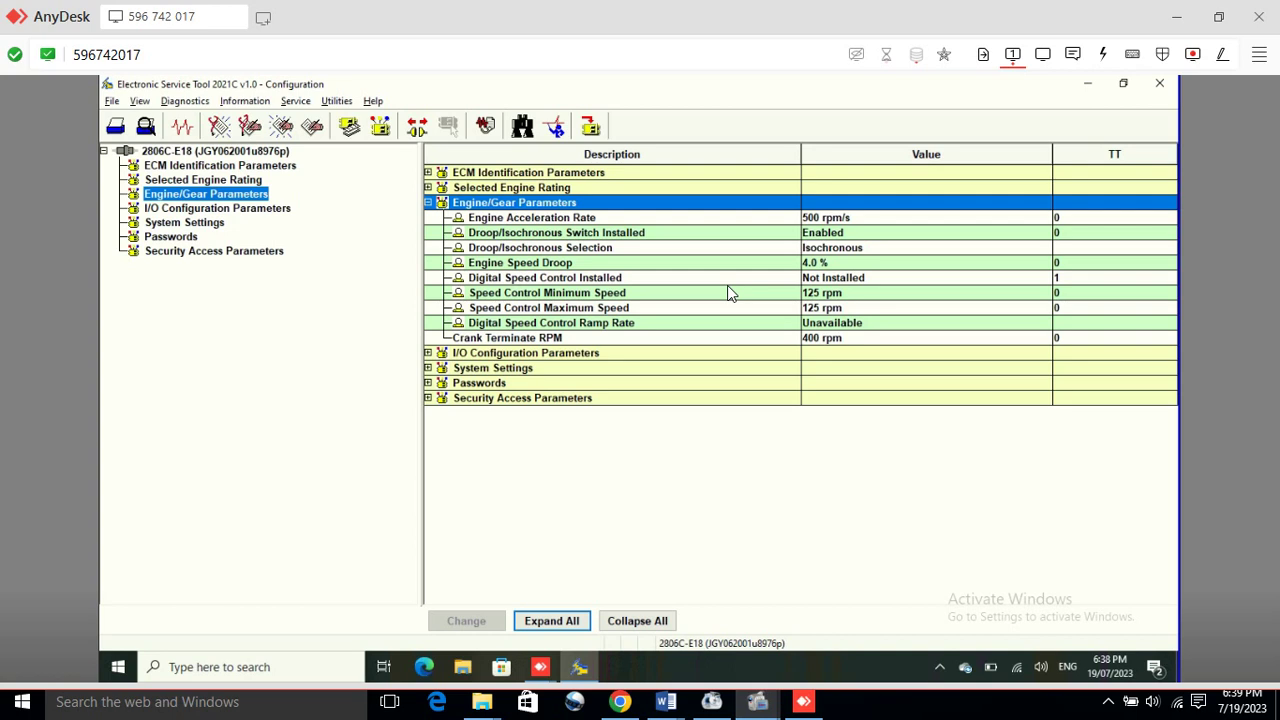
click(574, 280)
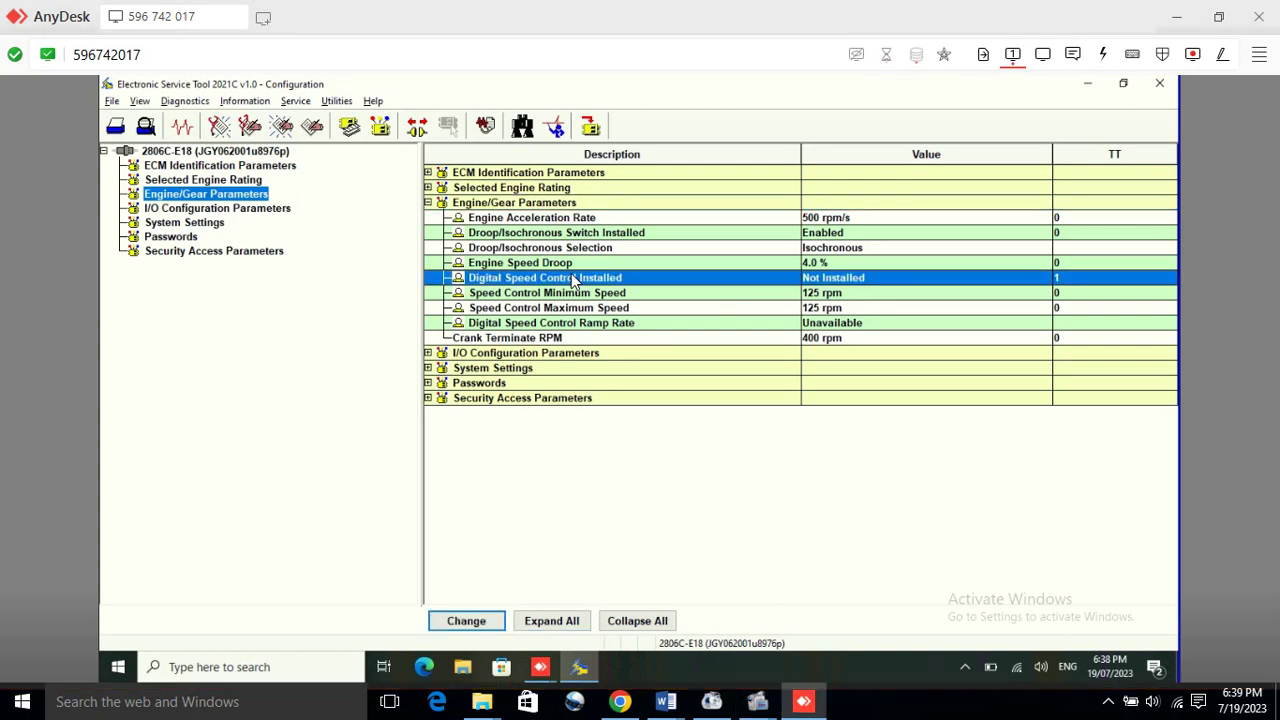
click(500, 621)
click(428, 203)
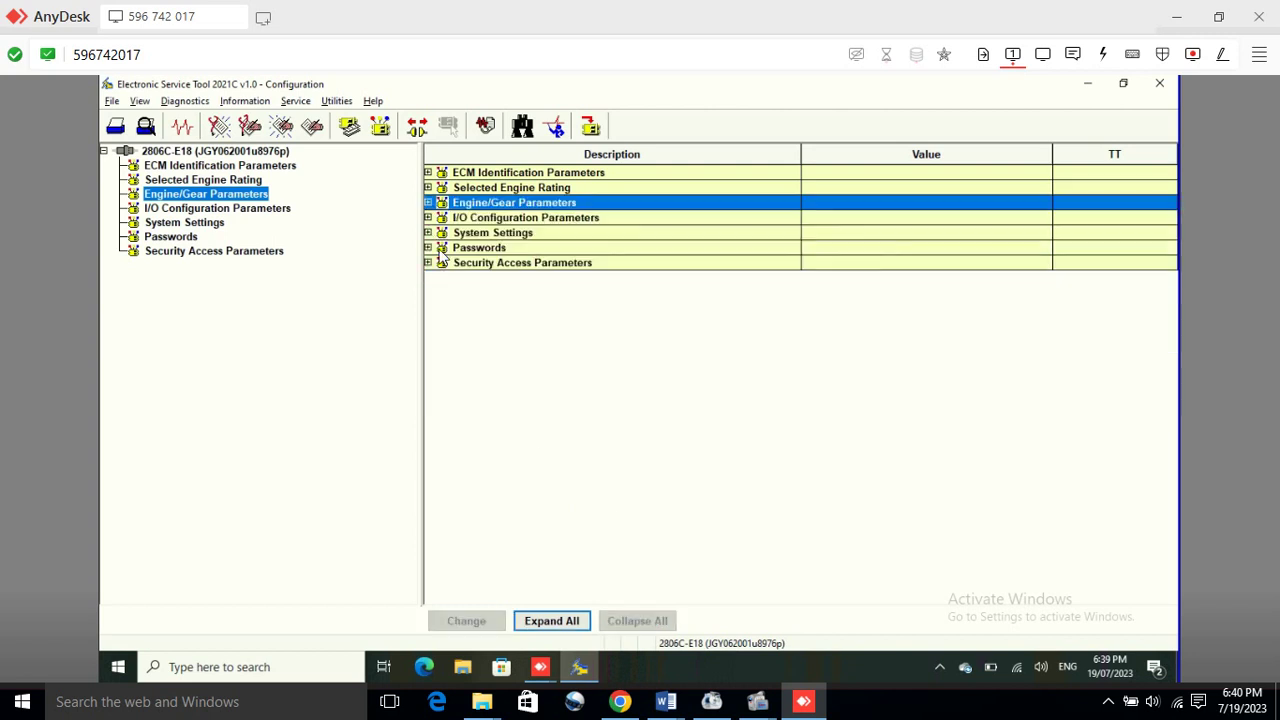
Review the I/O Configuration Parameters and System Settings, including the change option for Governor Gain Factor #1.
click(428, 218)
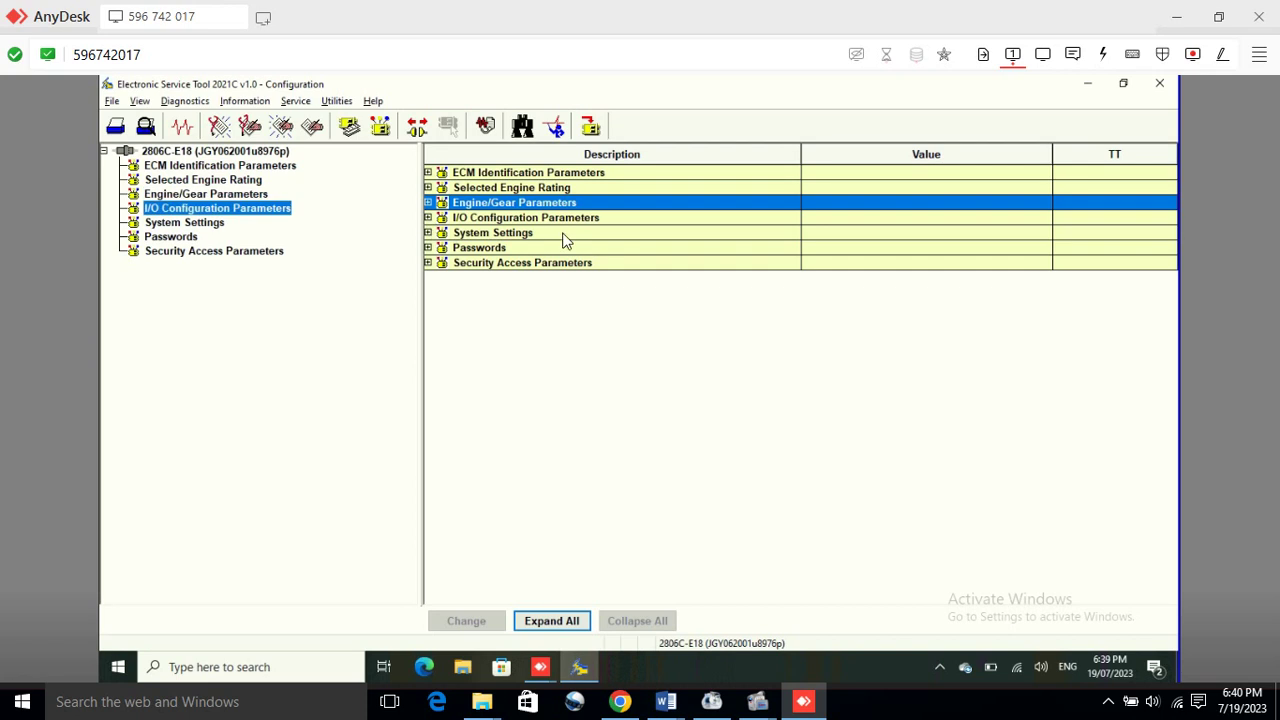
click(428, 218)
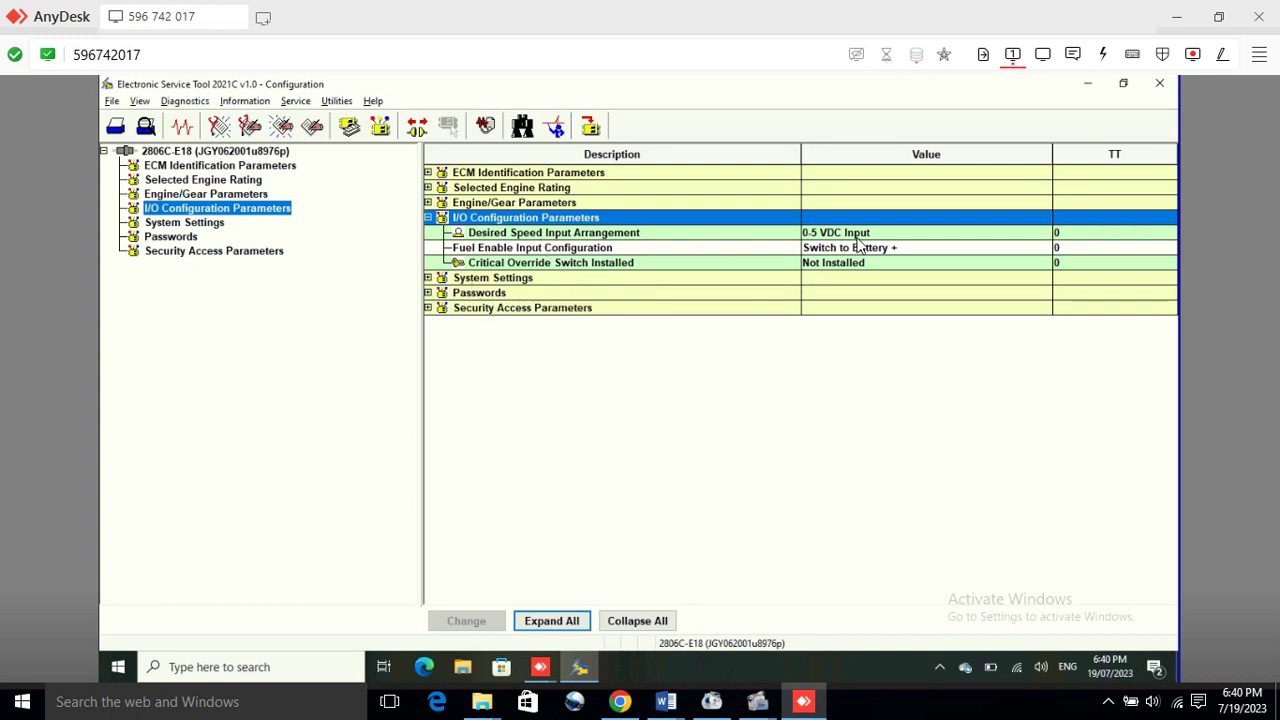
click(428, 278)
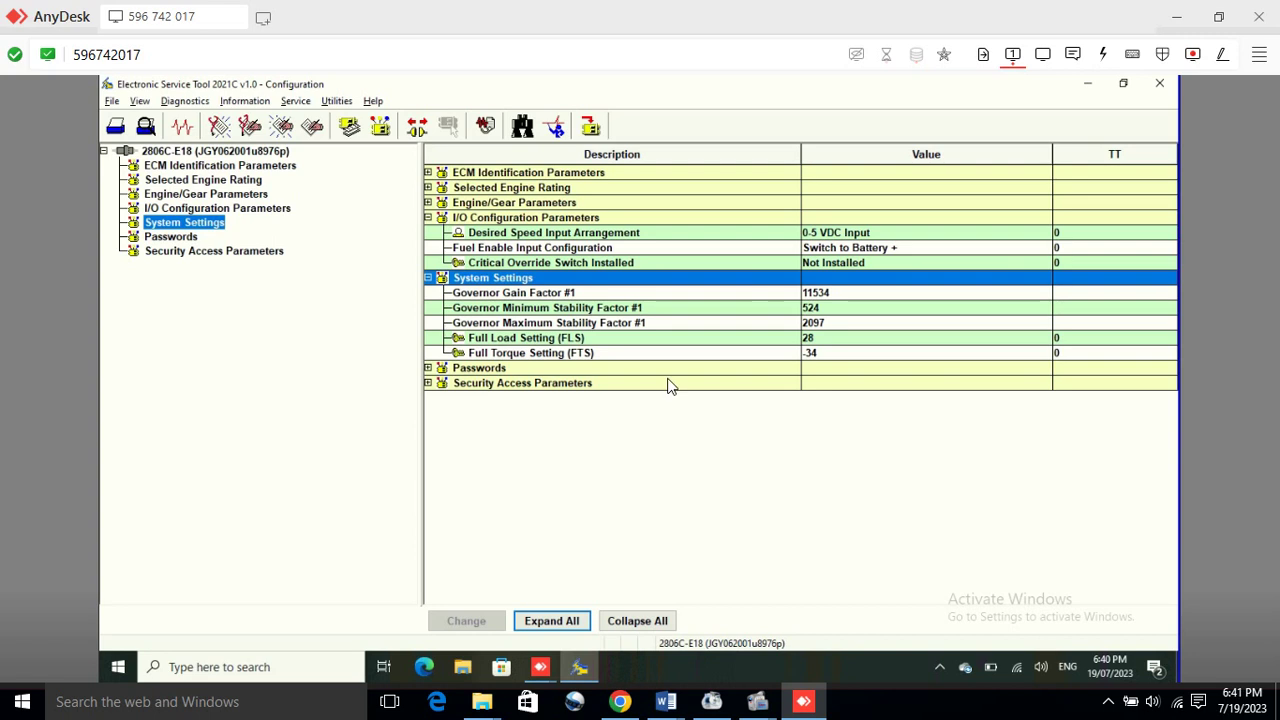
click(541, 294)
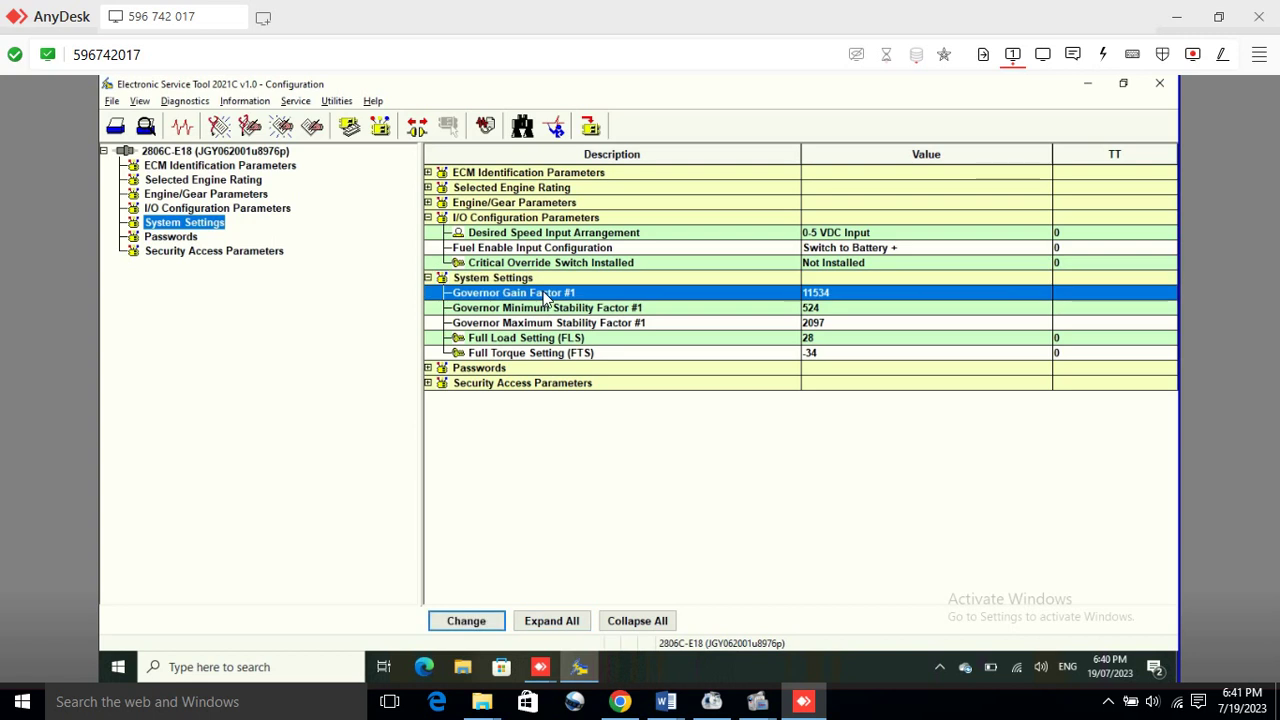
click(477, 620)
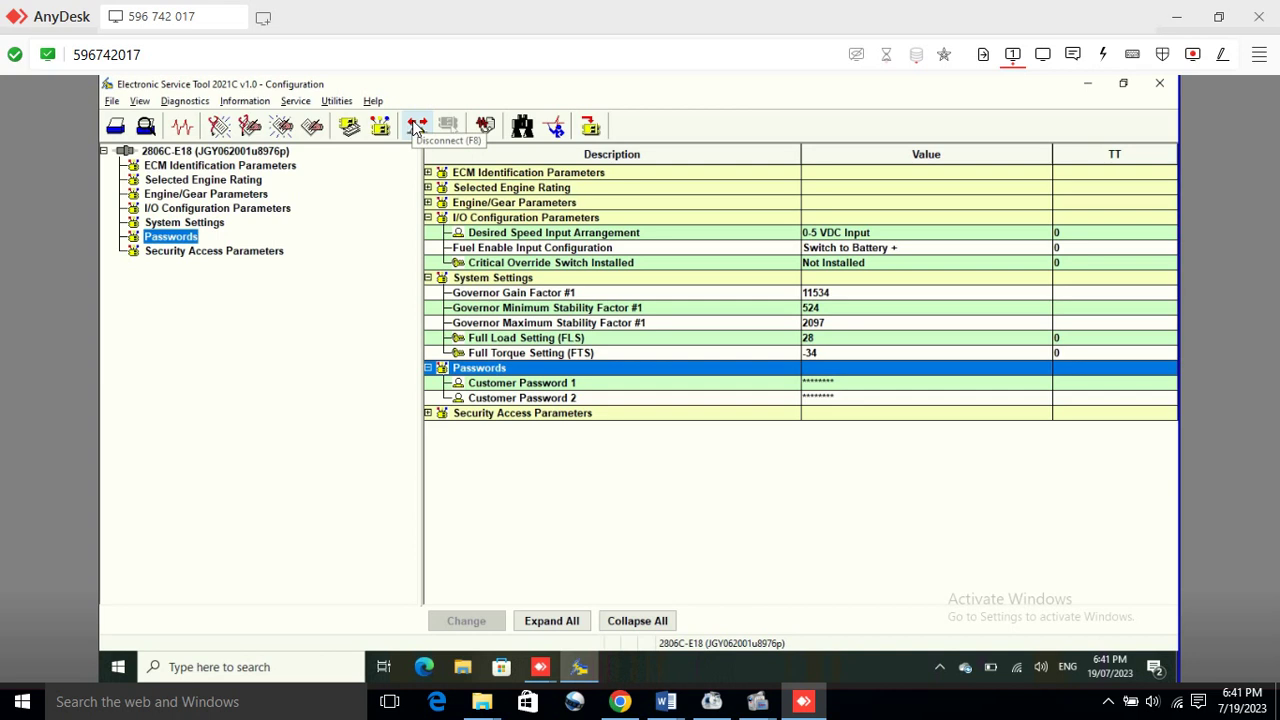
Create a Product Status Report for the 2806C-E18 with all items in the download list included.
click(486, 130)
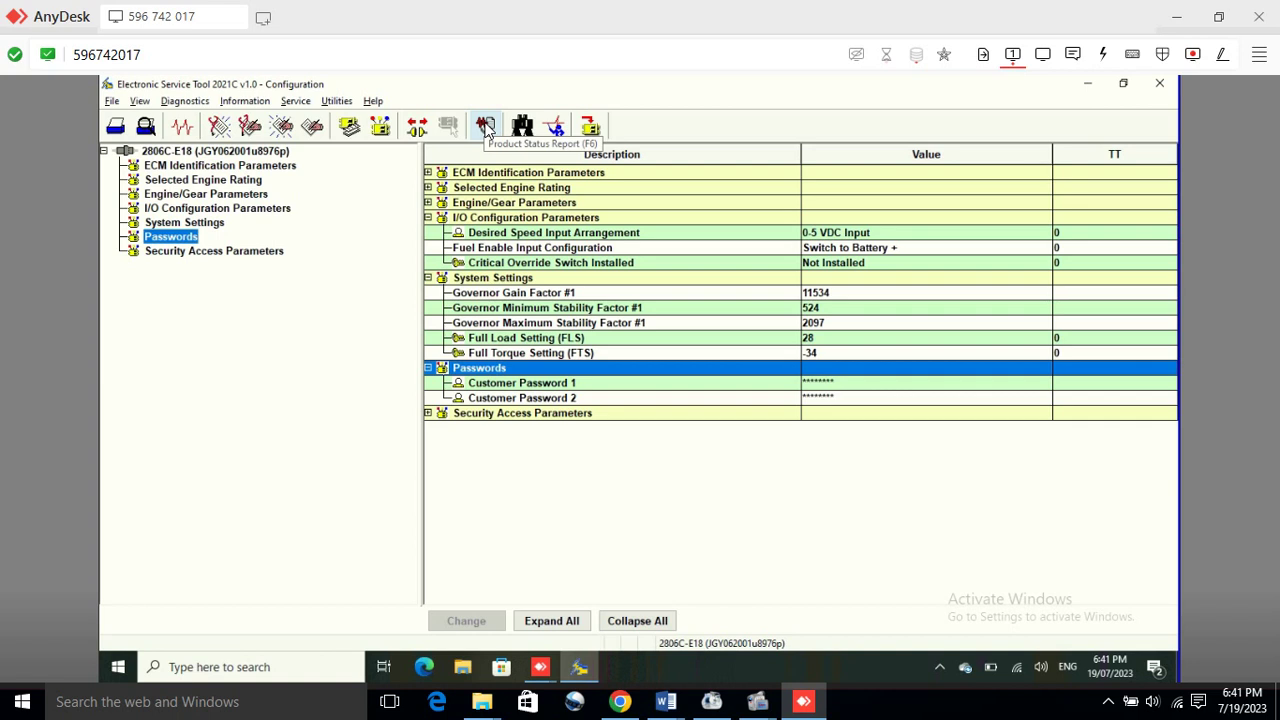
click(487, 129)
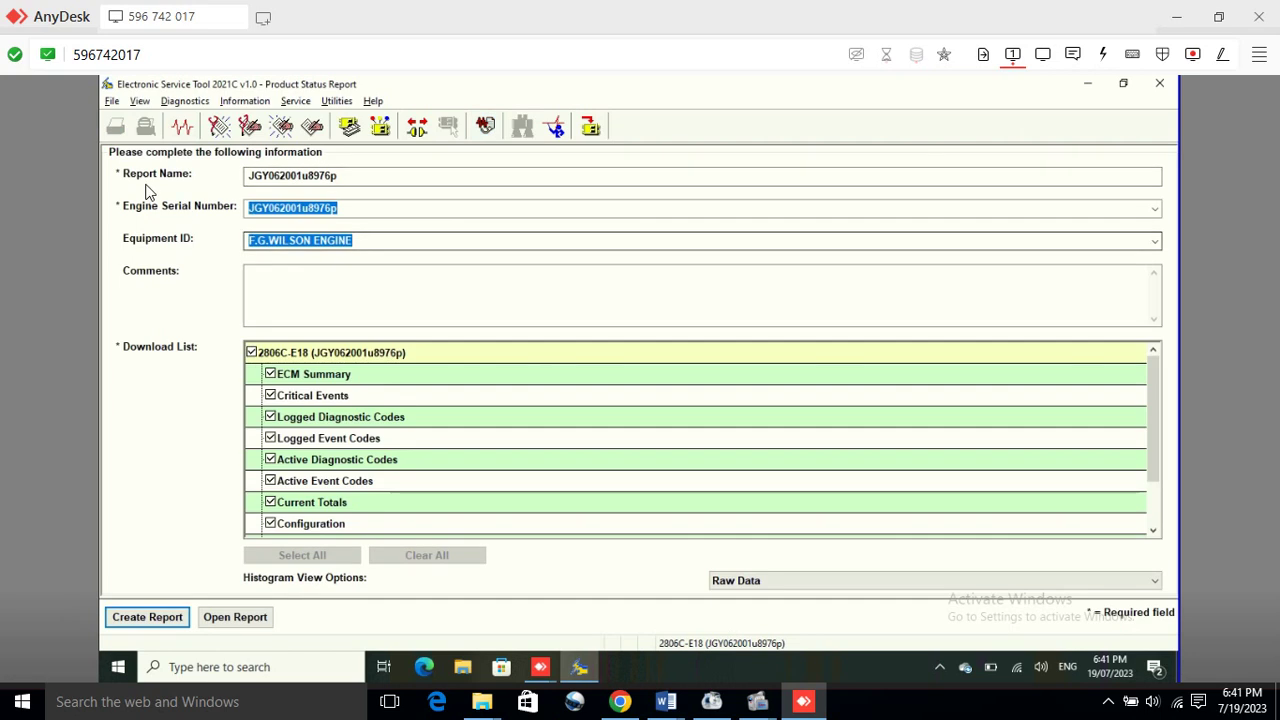
click(340, 176)
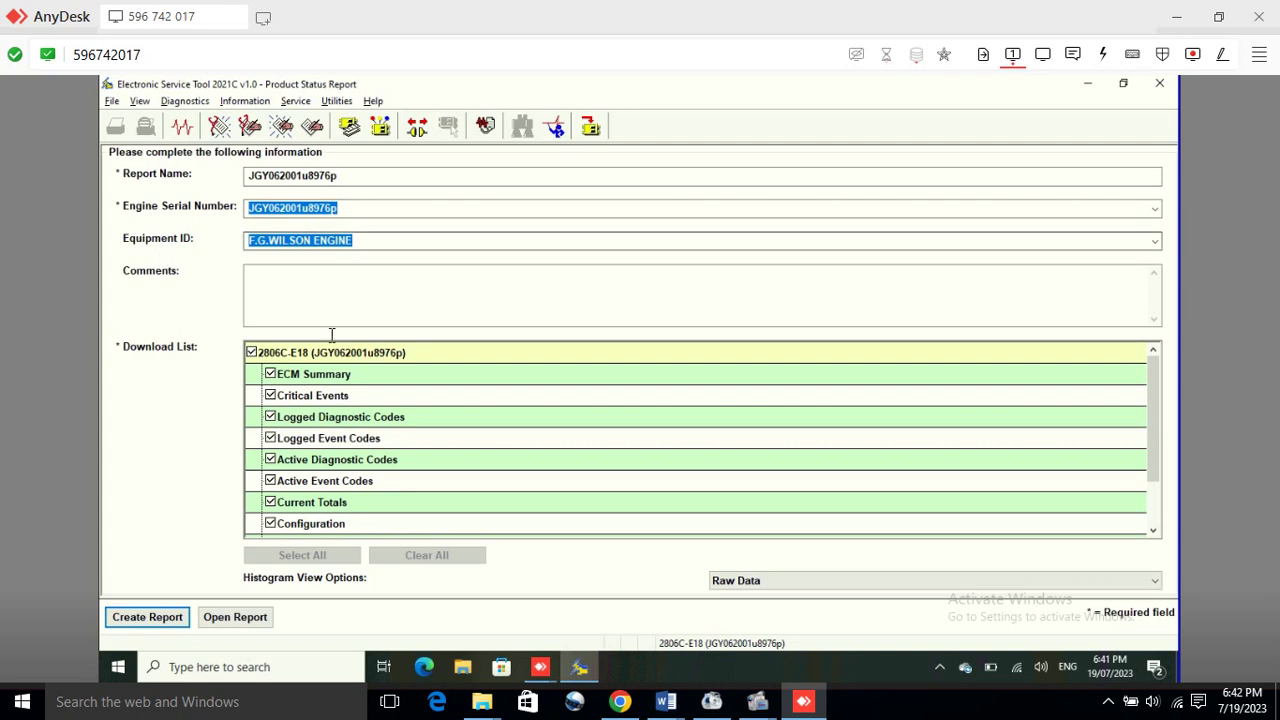
scroll(660, 412, down, 1)
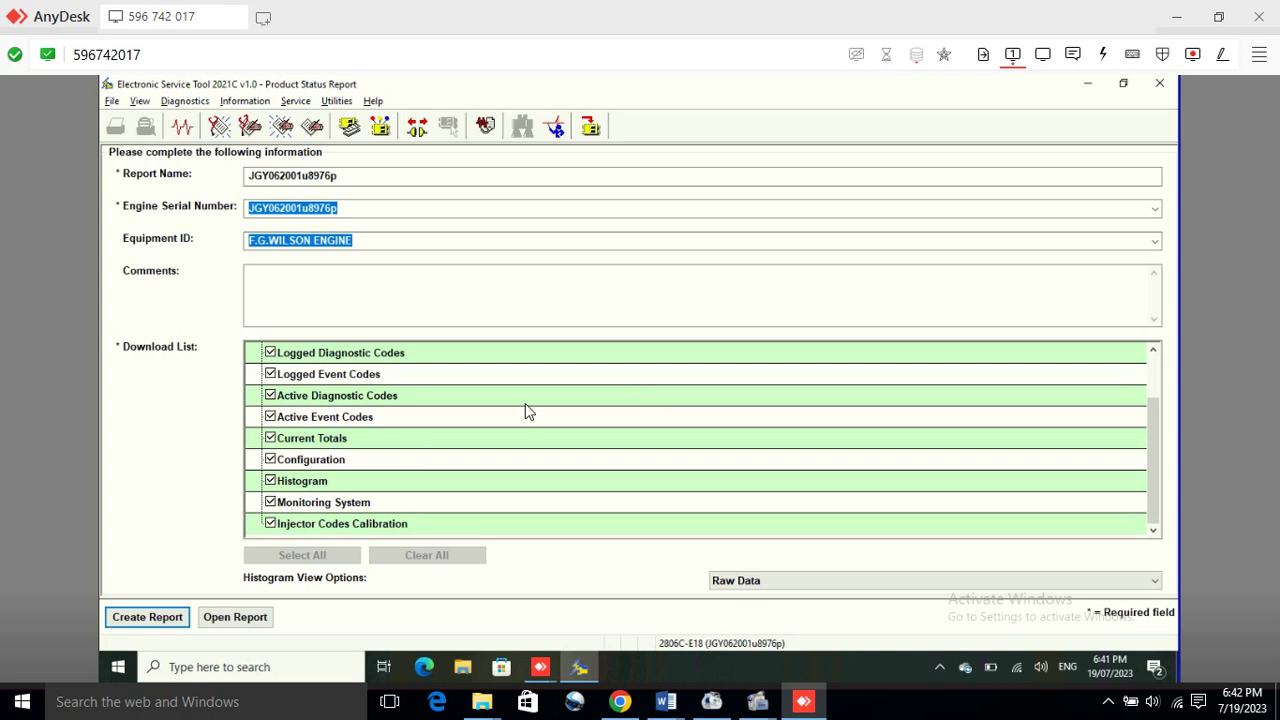
click(156, 619)
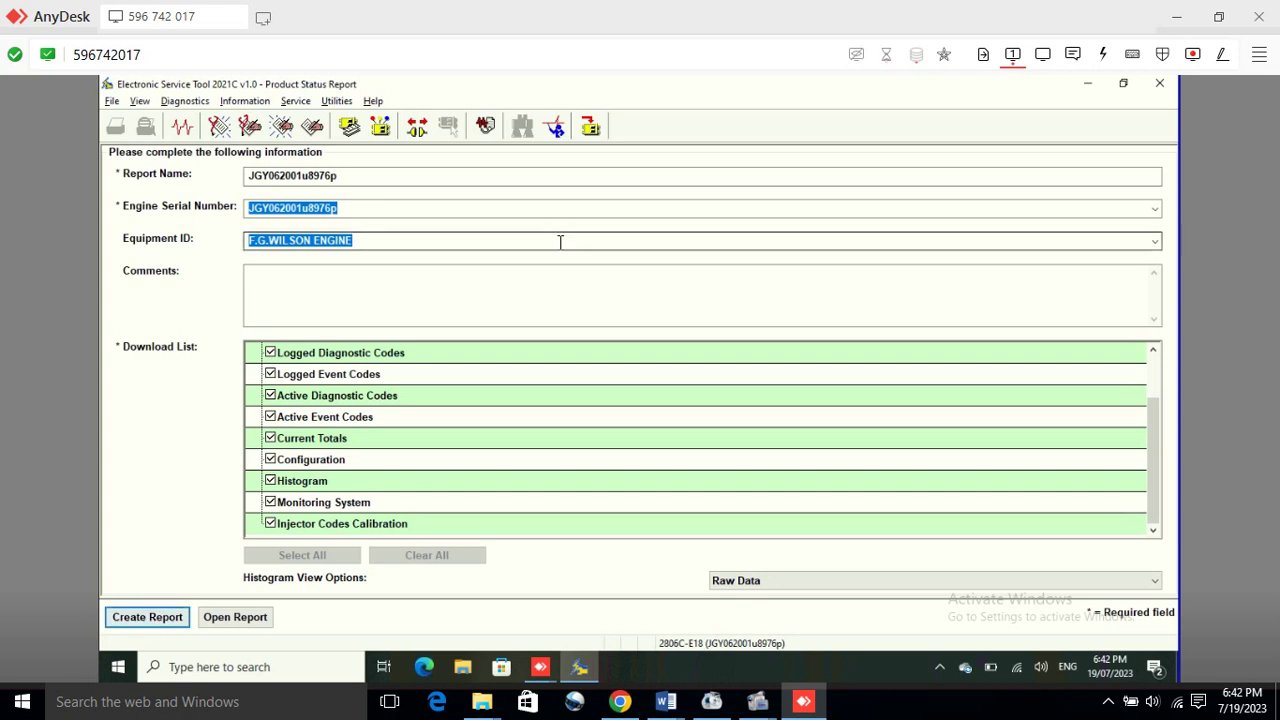
click(149, 618)
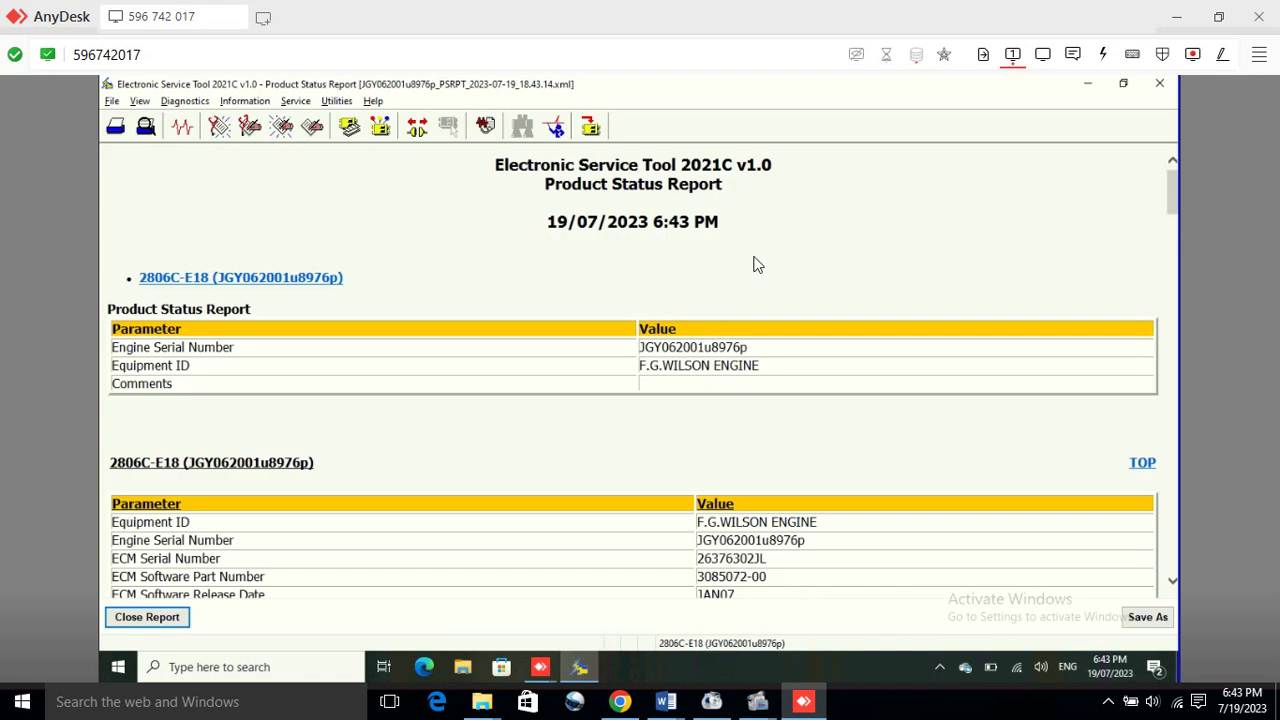
Examine the report's ECM details, critical events, and logged and active diagnostic and event codes.
scroll(634, 243, down, 3)
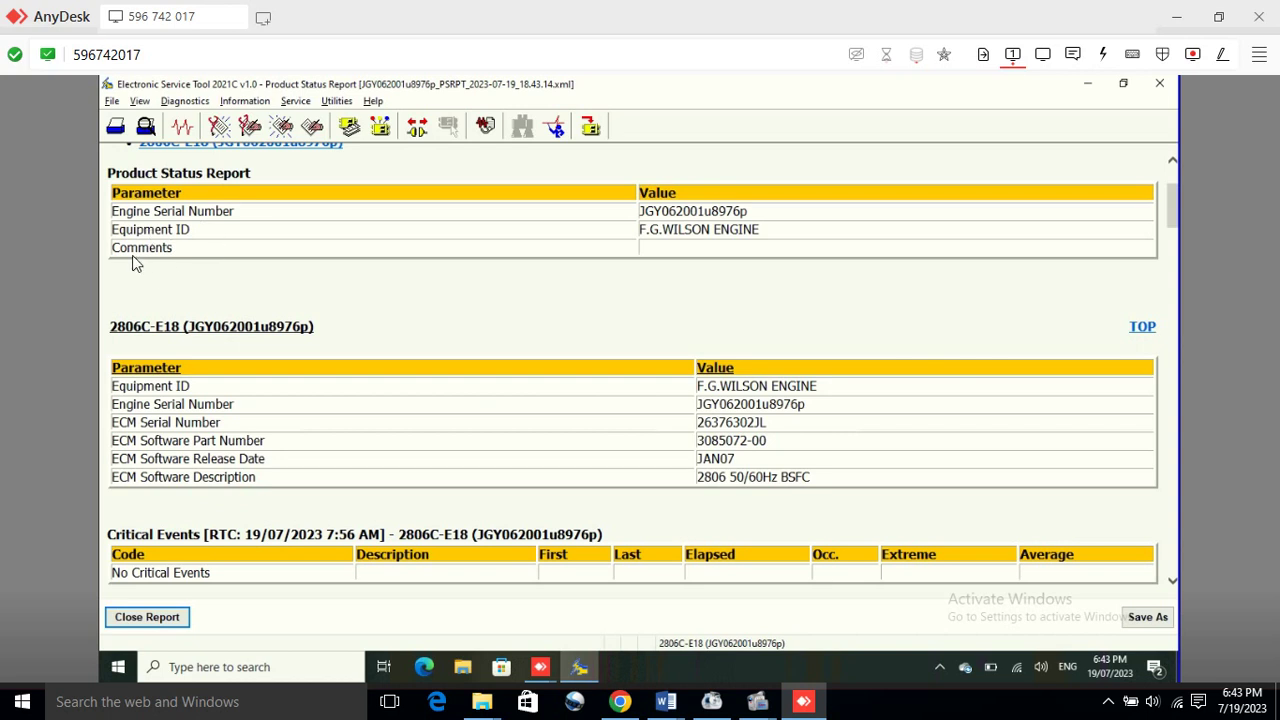
scroll(195, 251, down, 3)
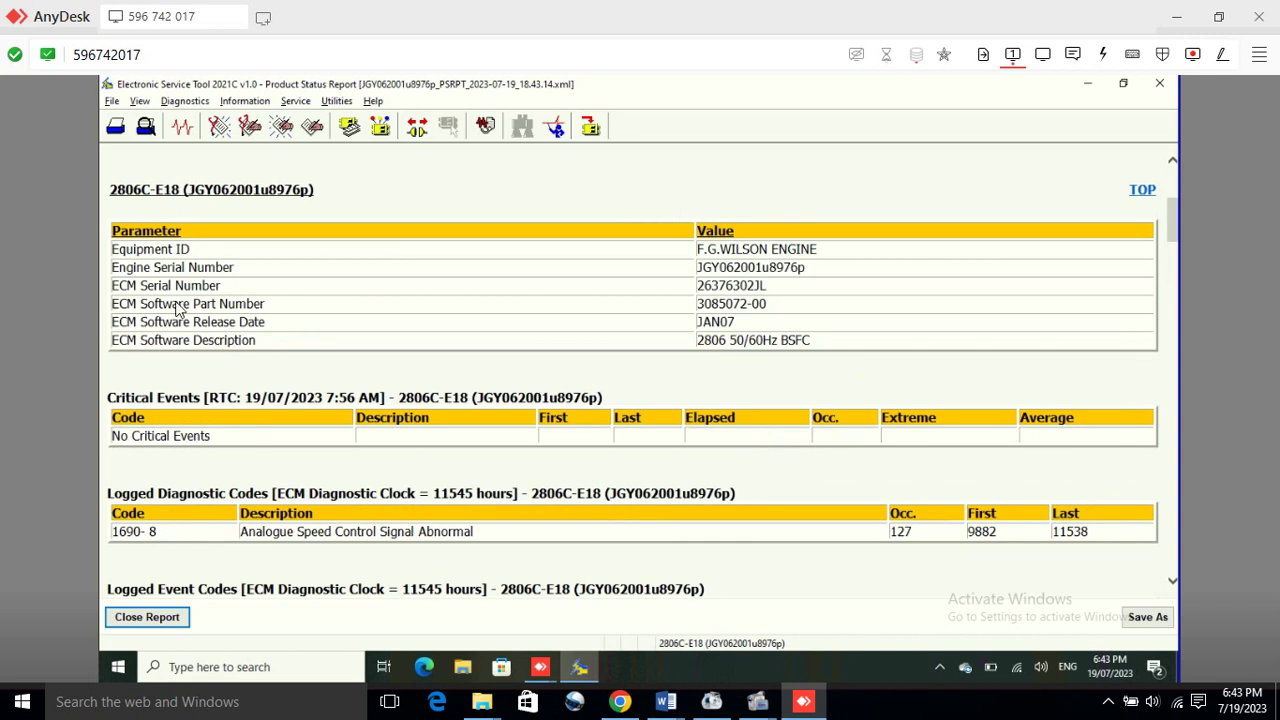
scroll(494, 350, down, 2)
scroll(618, 360, down, 3)
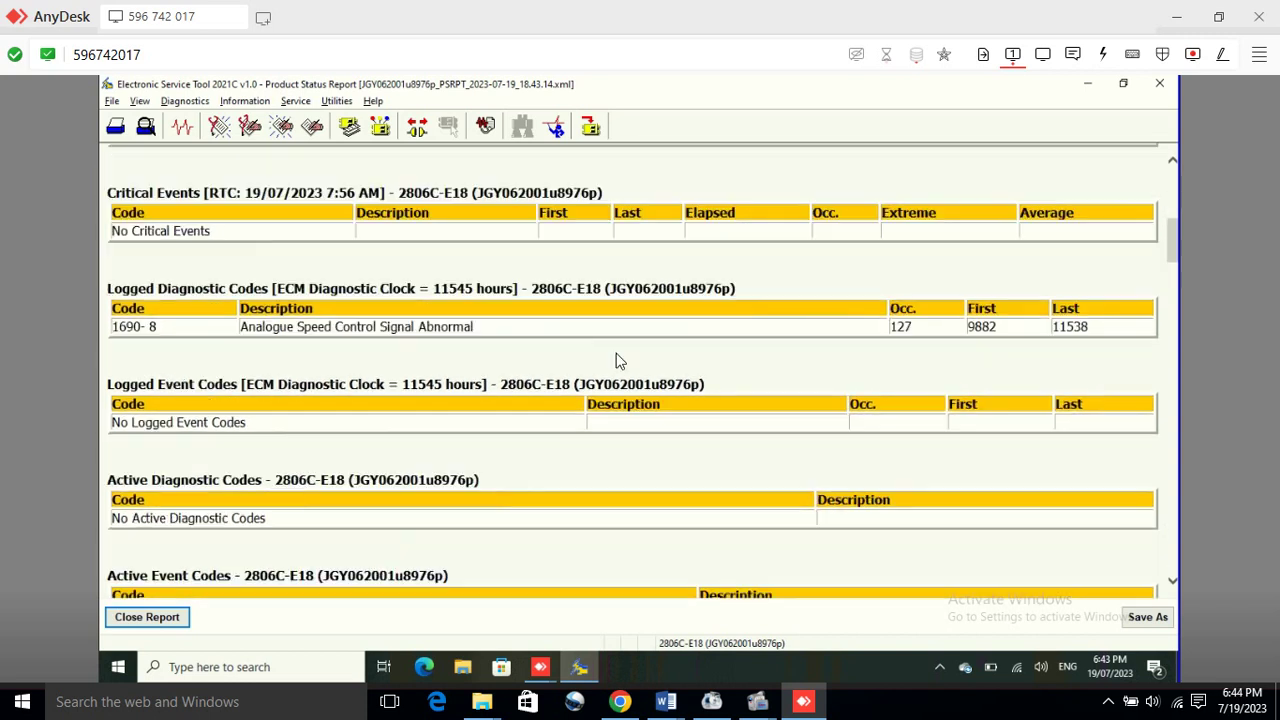
scroll(618, 360, down, 3)
scroll(735, 305, up, 3)
scroll(614, 331, up, 1)
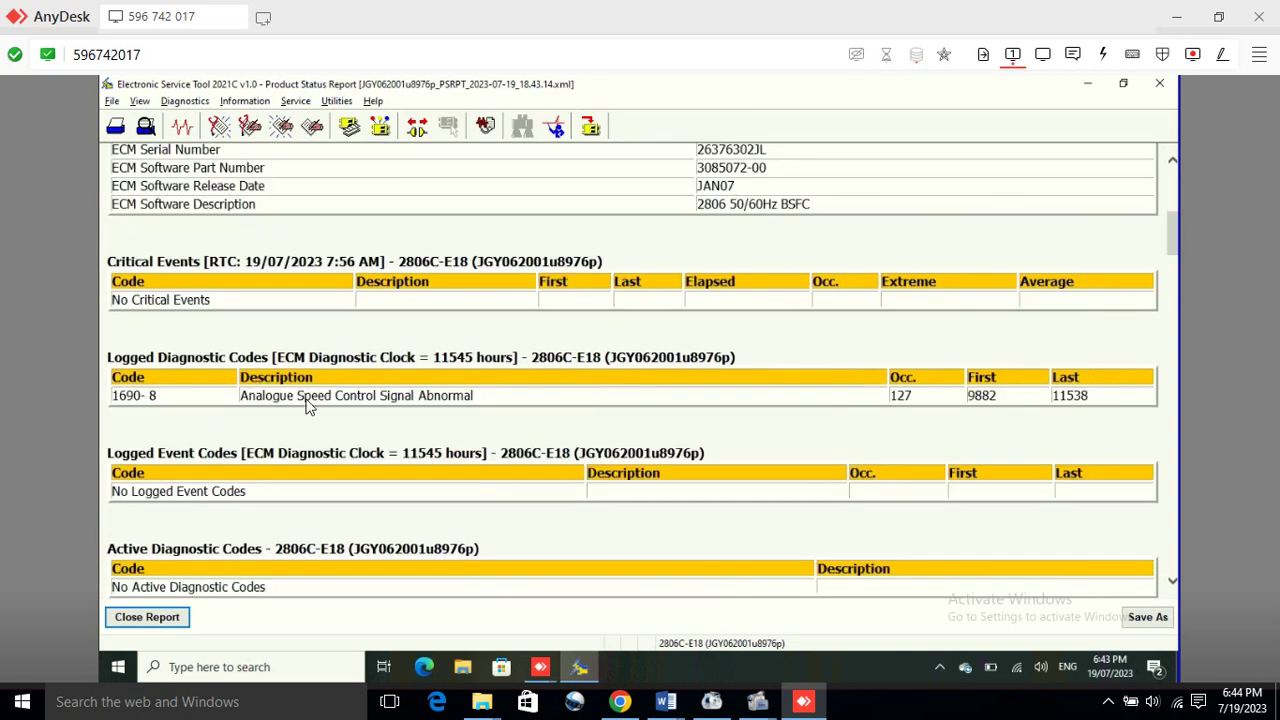
scroll(175, 393, down, 2)
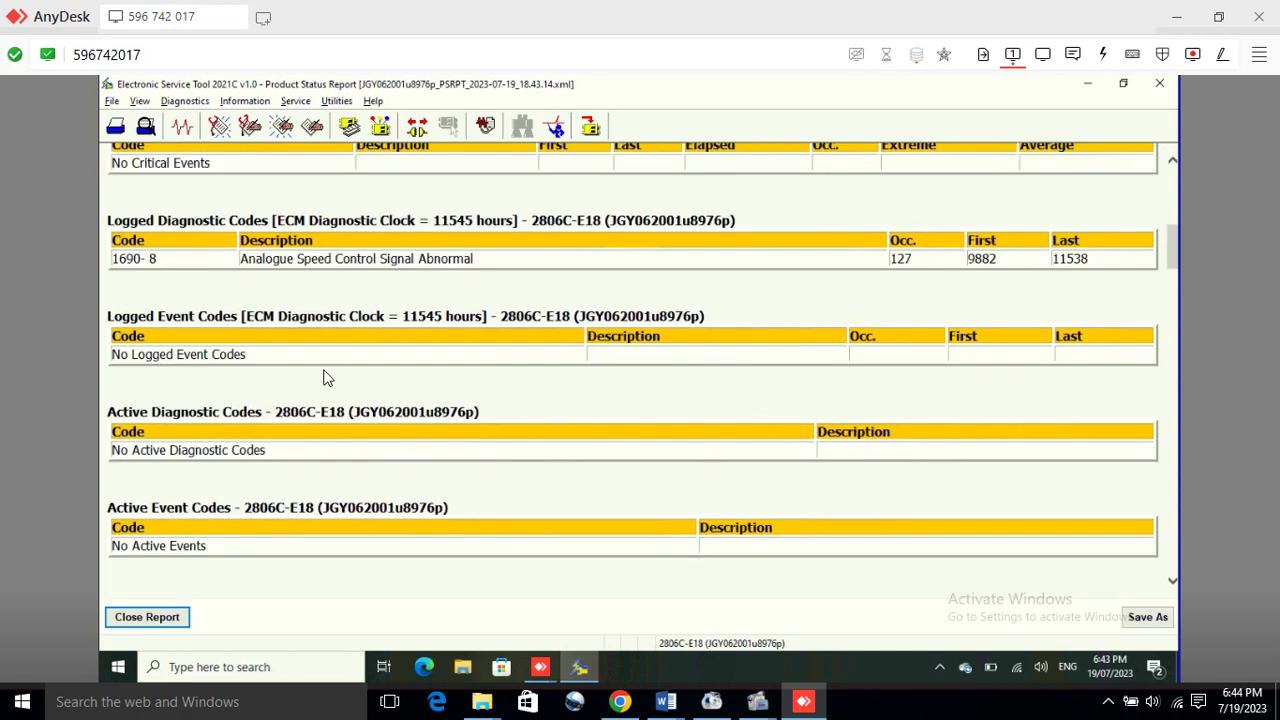
scroll(329, 375, down, 1)
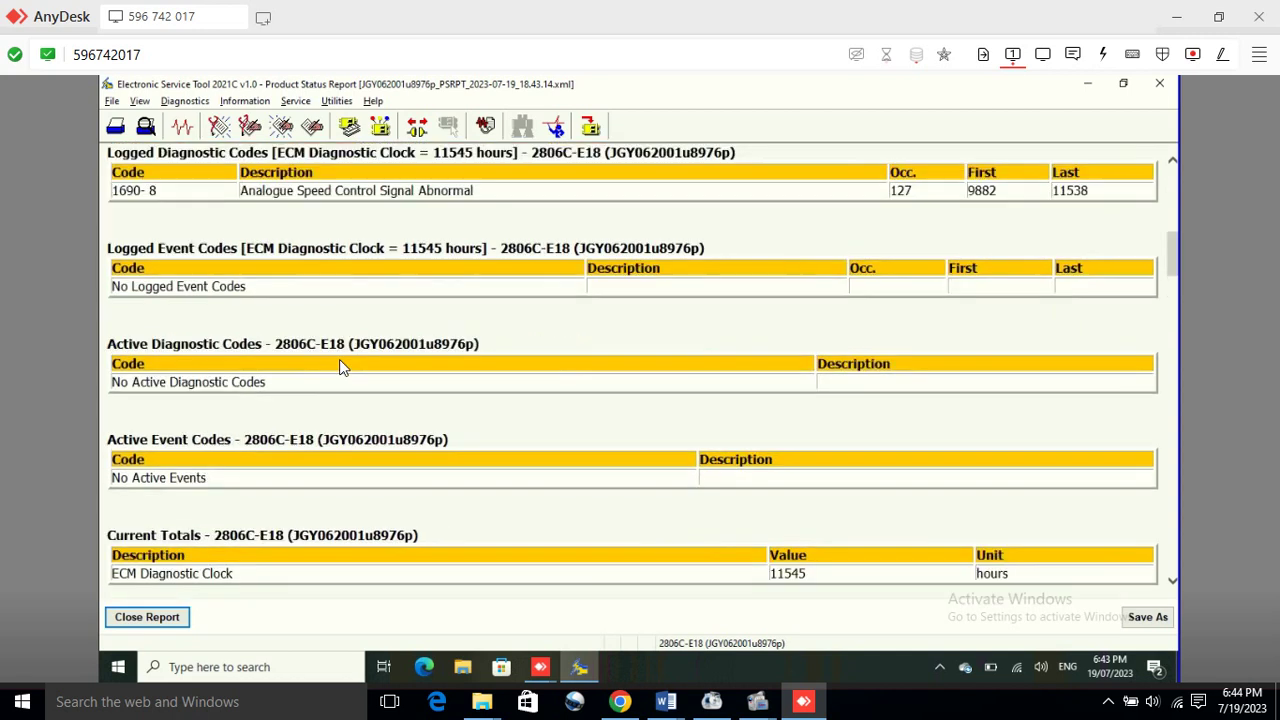
Review the report's Current Totals and Configuration tables for the 2806C-E18.
scroll(340, 365, down, 4)
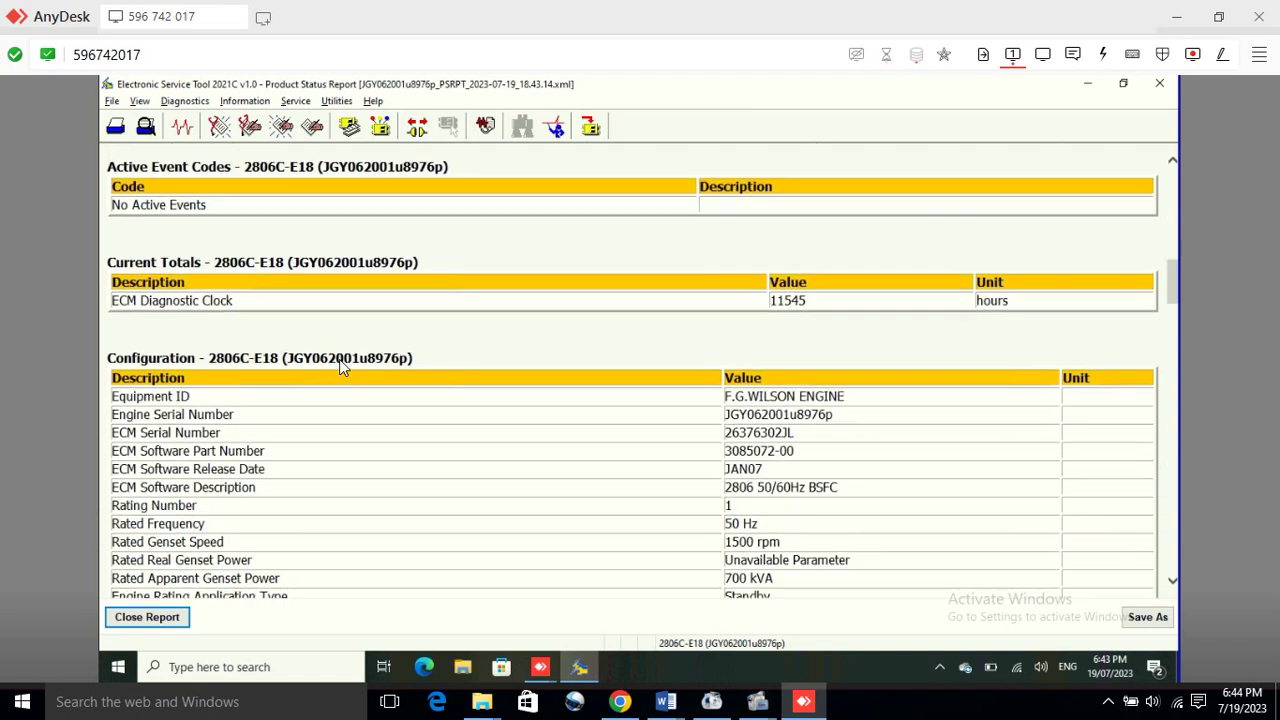
scroll(339, 359, down, 2)
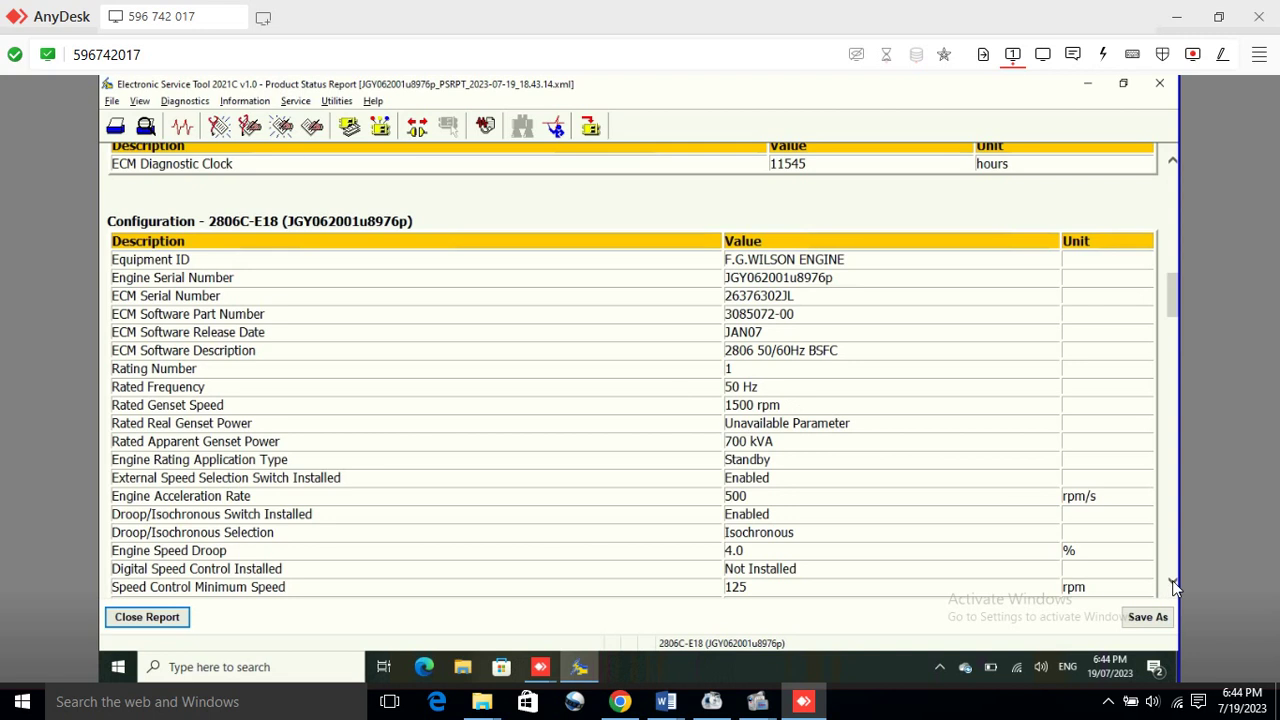
scroll(297, 390, down, 1)
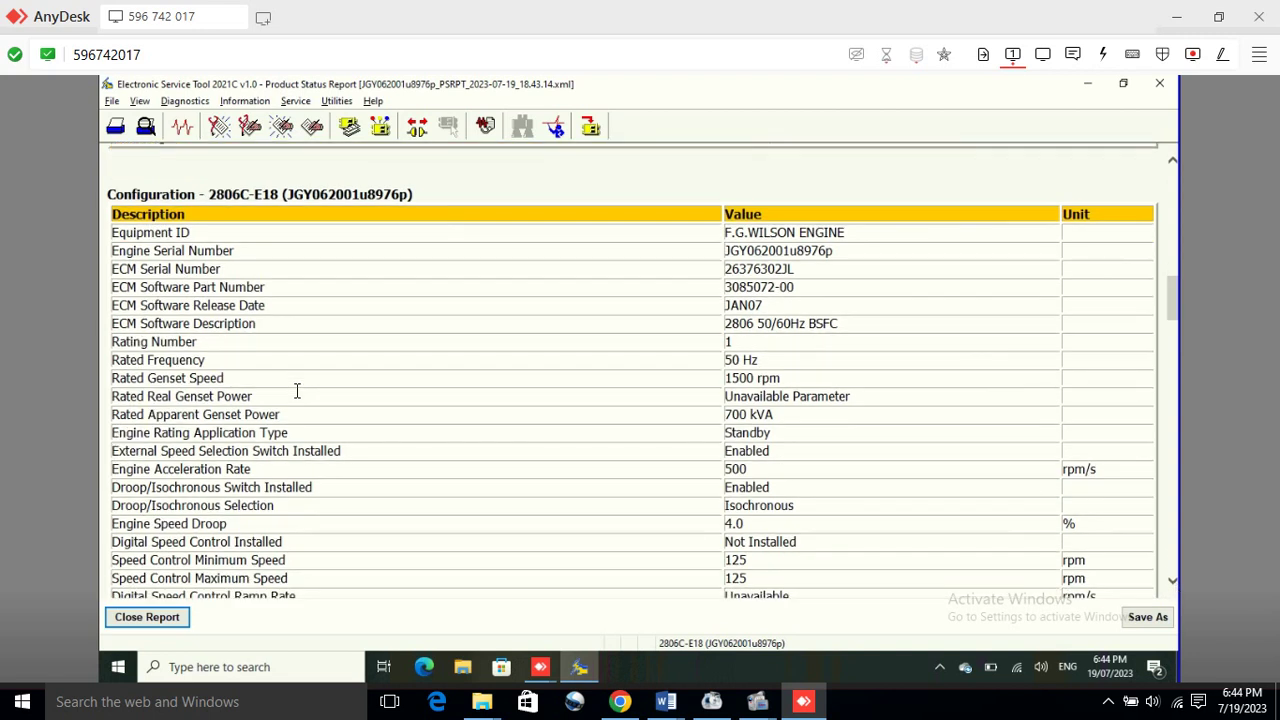
scroll(297, 390, down, 12)
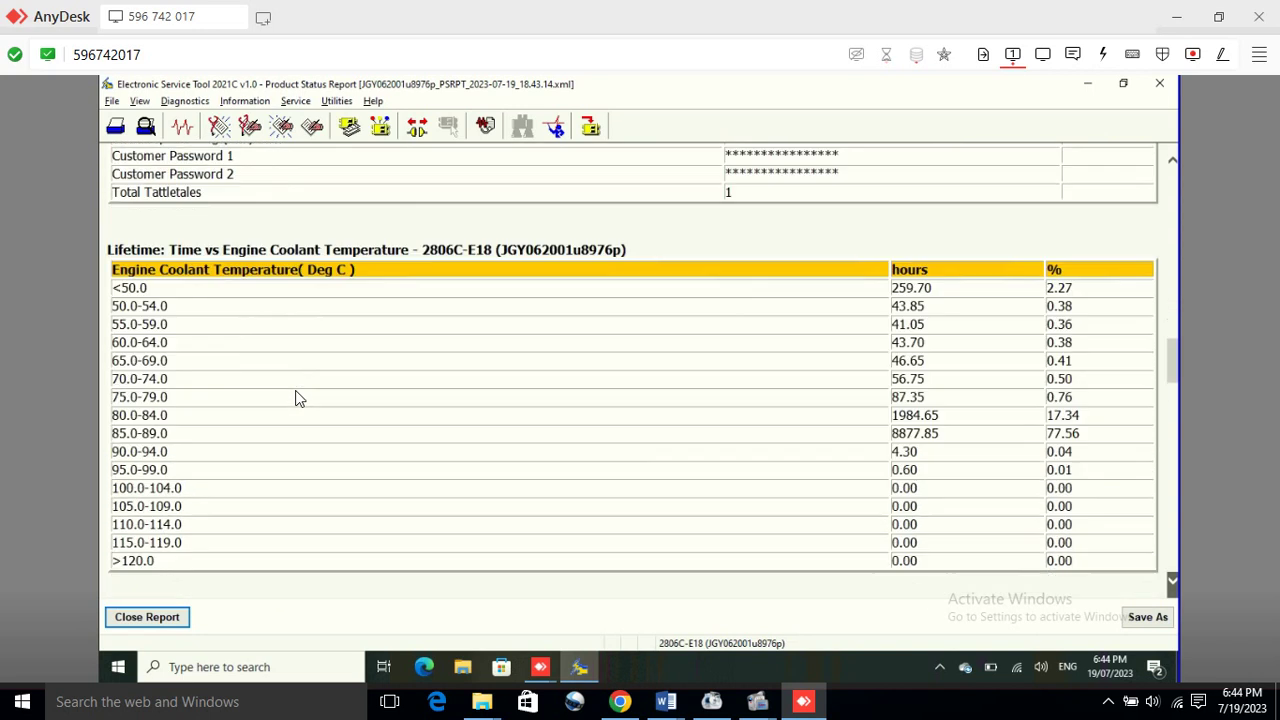
Examine the report's lifetime histograms for engine coolant temperature, intake manifold air temperature and intake manifold pressure.
scroll(297, 398, down, 7)
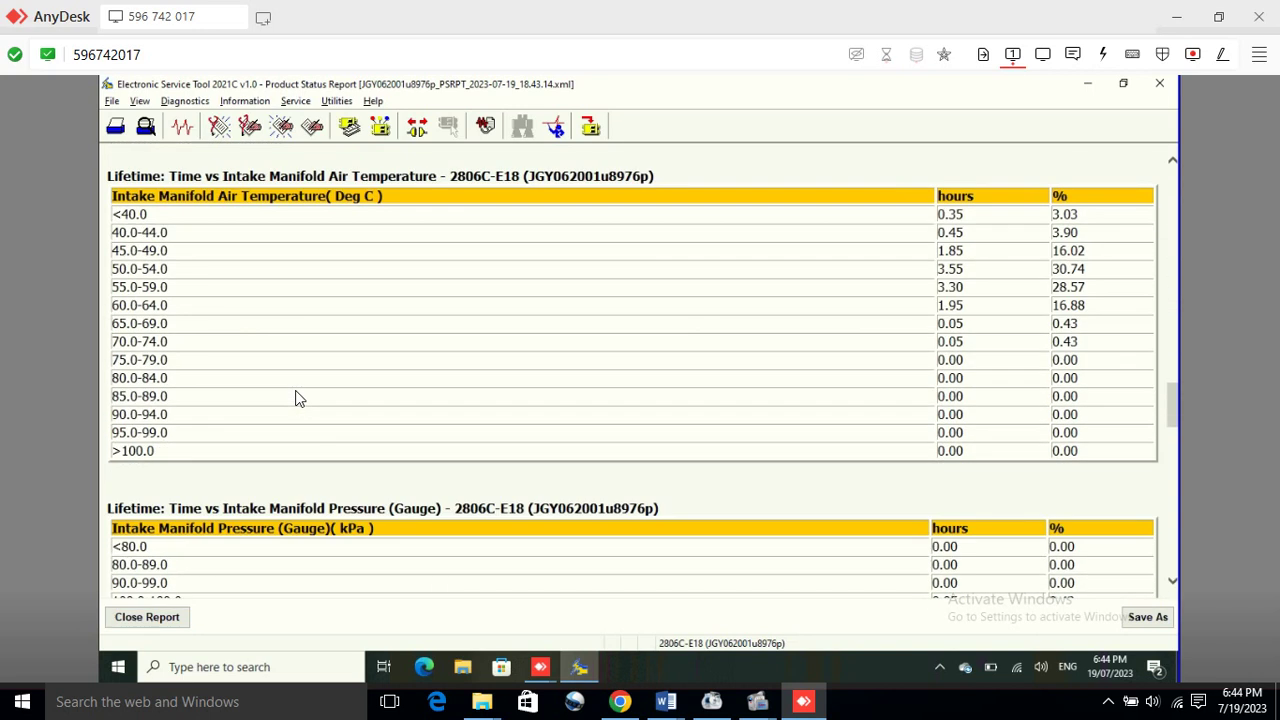
scroll(297, 398, up, 1)
scroll(295, 398, up, 2)
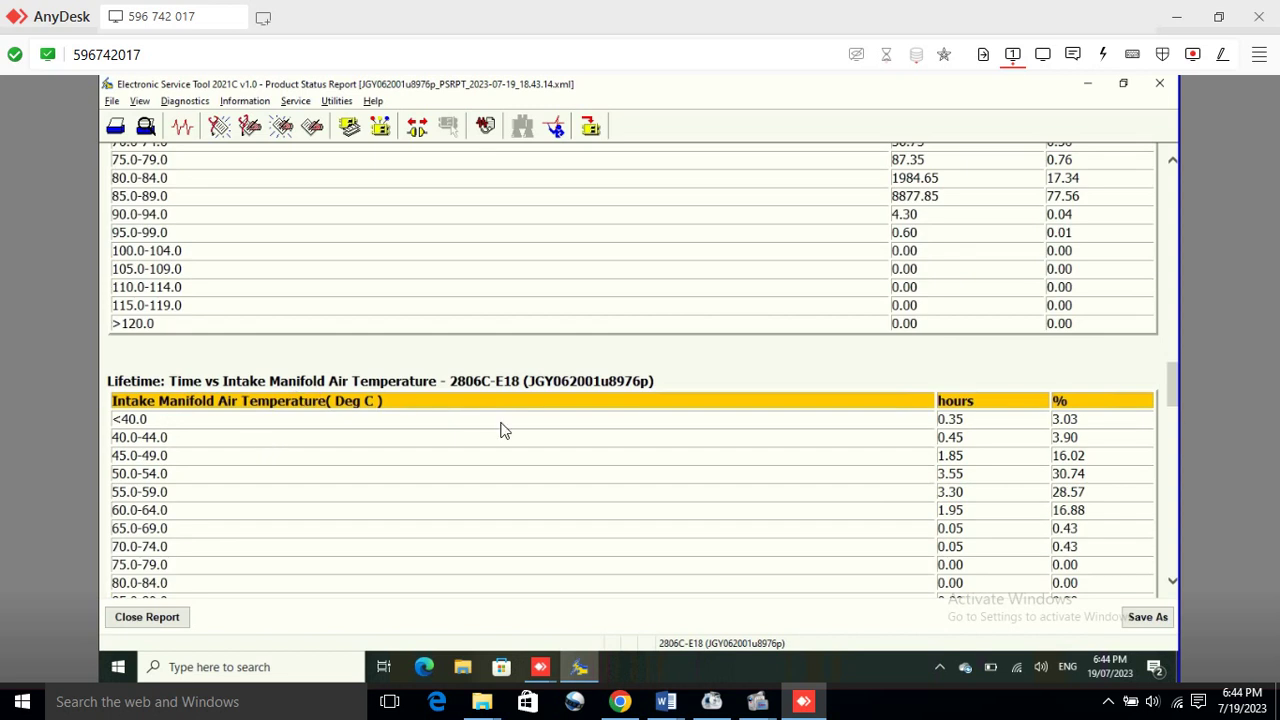
scroll(836, 459, down, 1)
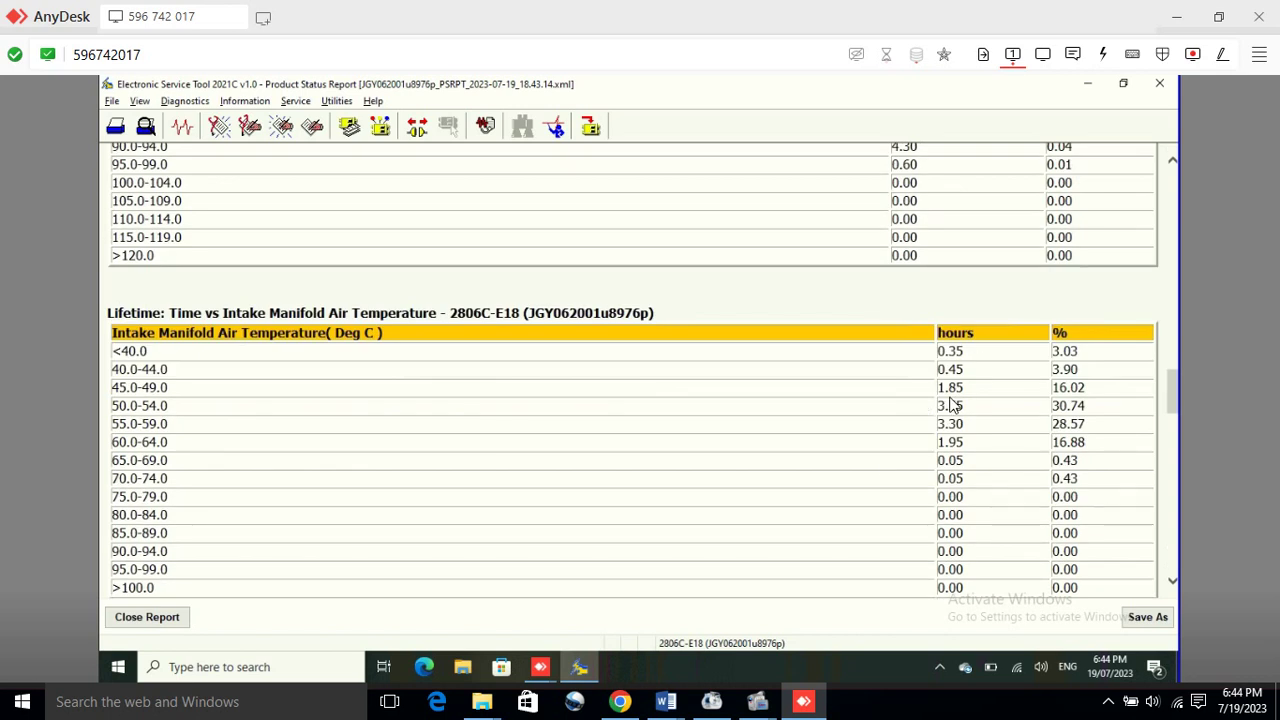
scroll(1163, 595, down, 1)
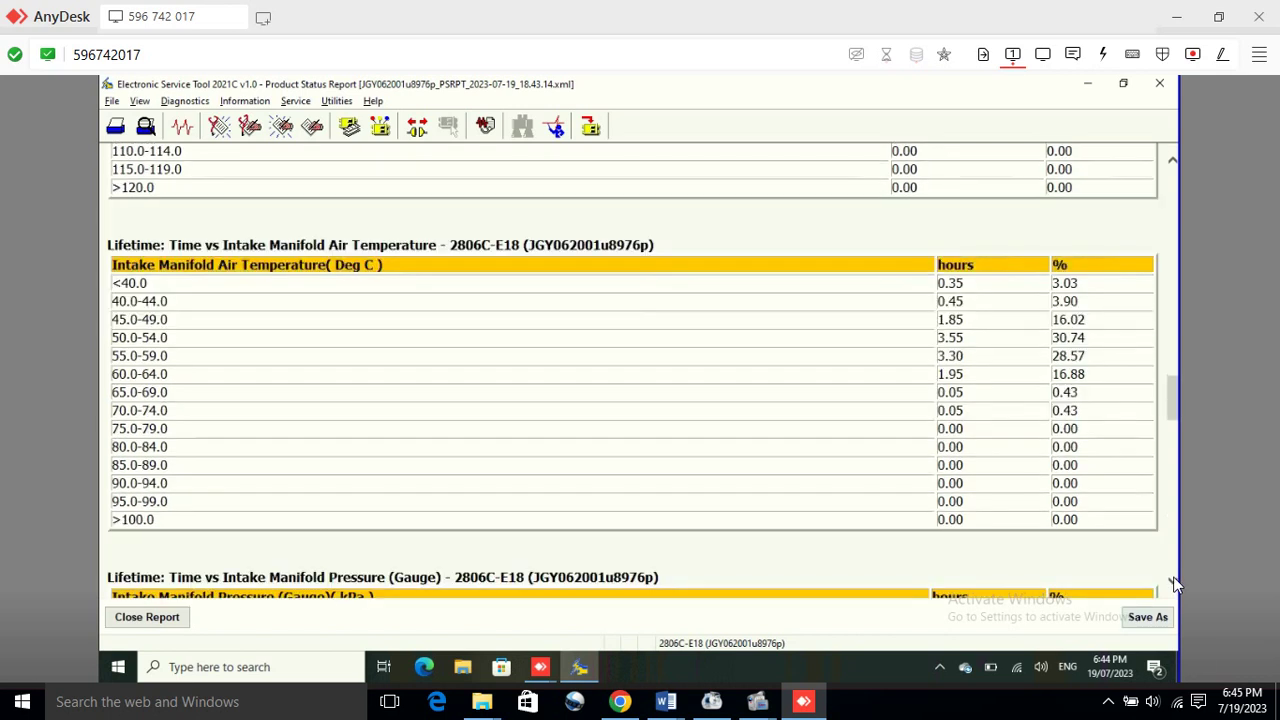
scroll(1173, 581, down, 5)
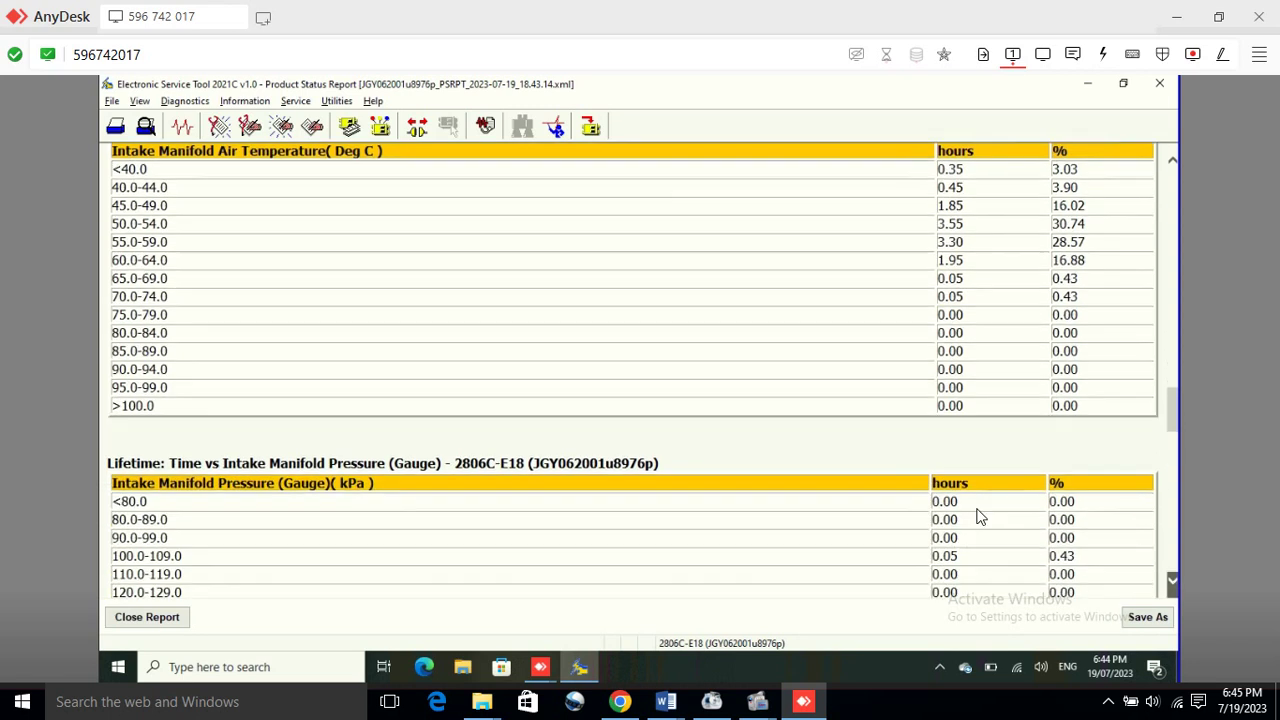
Examine the lifetime histograms for engine speed against load factor and for total occurrences by engine speed.
scroll(923, 498, down, 9)
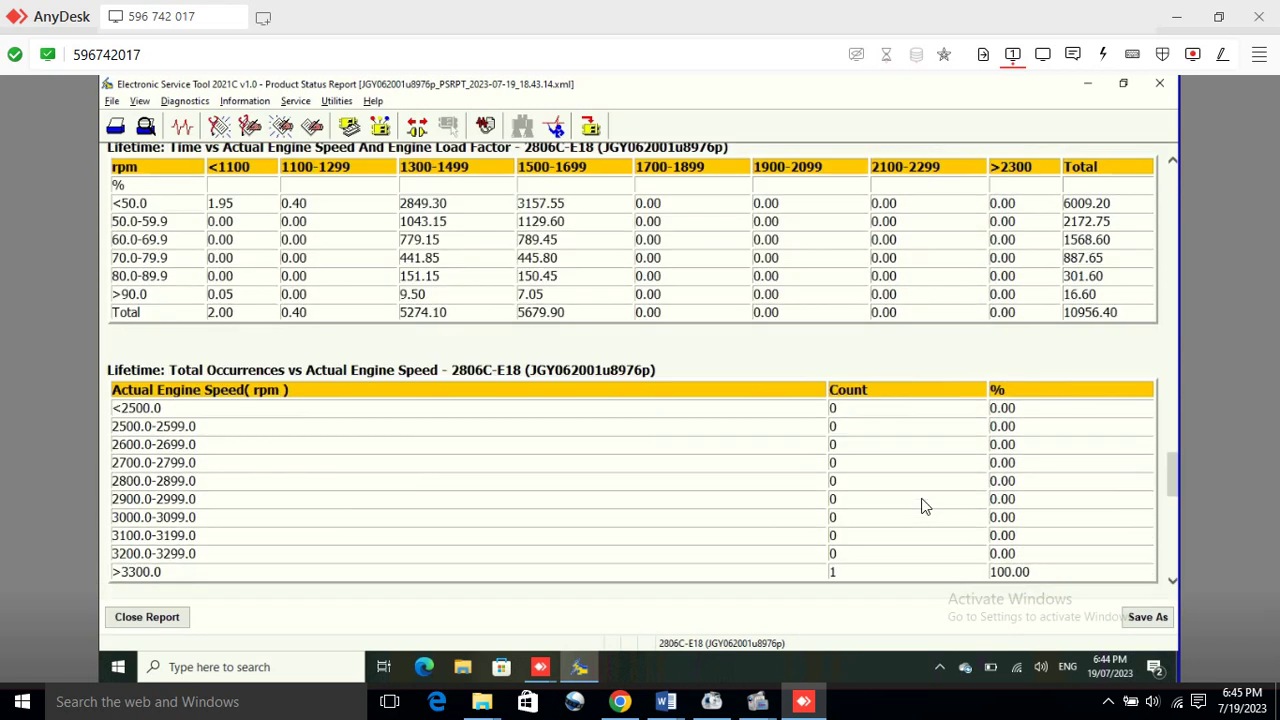
scroll(921, 506, up, 2)
scroll(325, 315, up, 3)
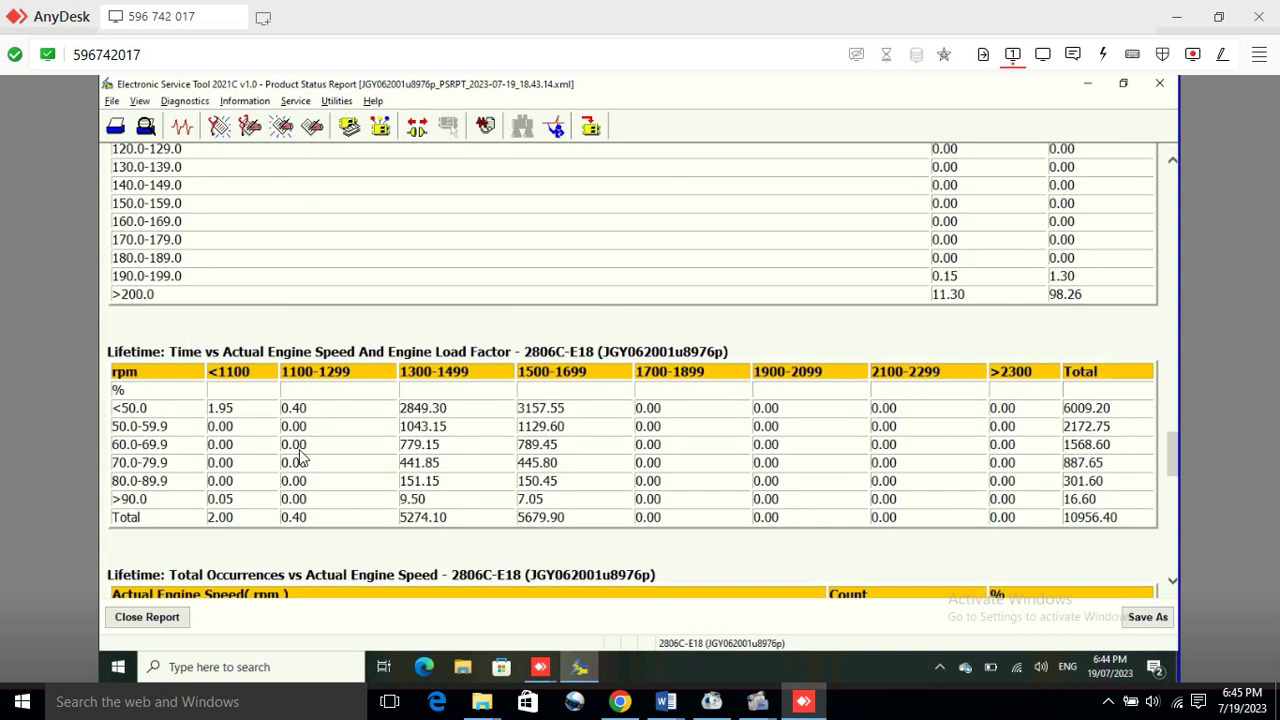
scroll(365, 446, down, 1)
Review the Monitoring System trip points and the Injector Codes Calibration table, and return to the beginning of the report.
scroll(365, 446, down, 8)
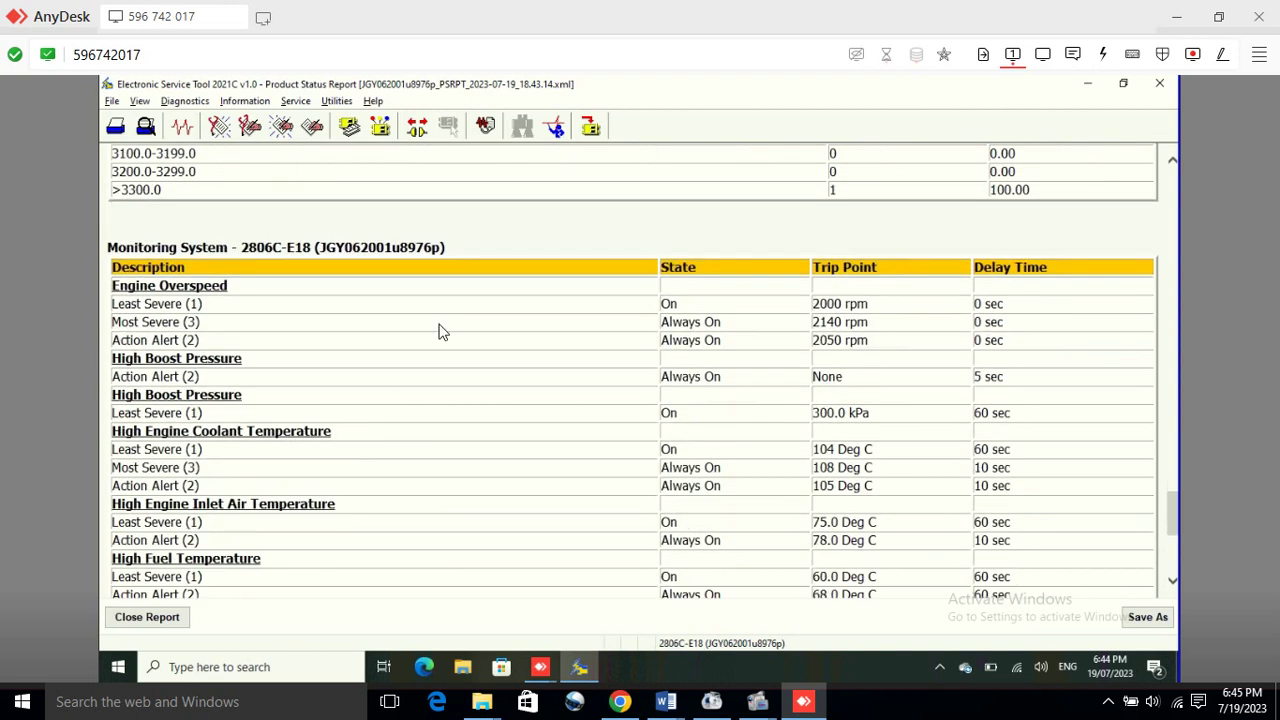
scroll(474, 370, down, 1)
scroll(448, 347, down, 5)
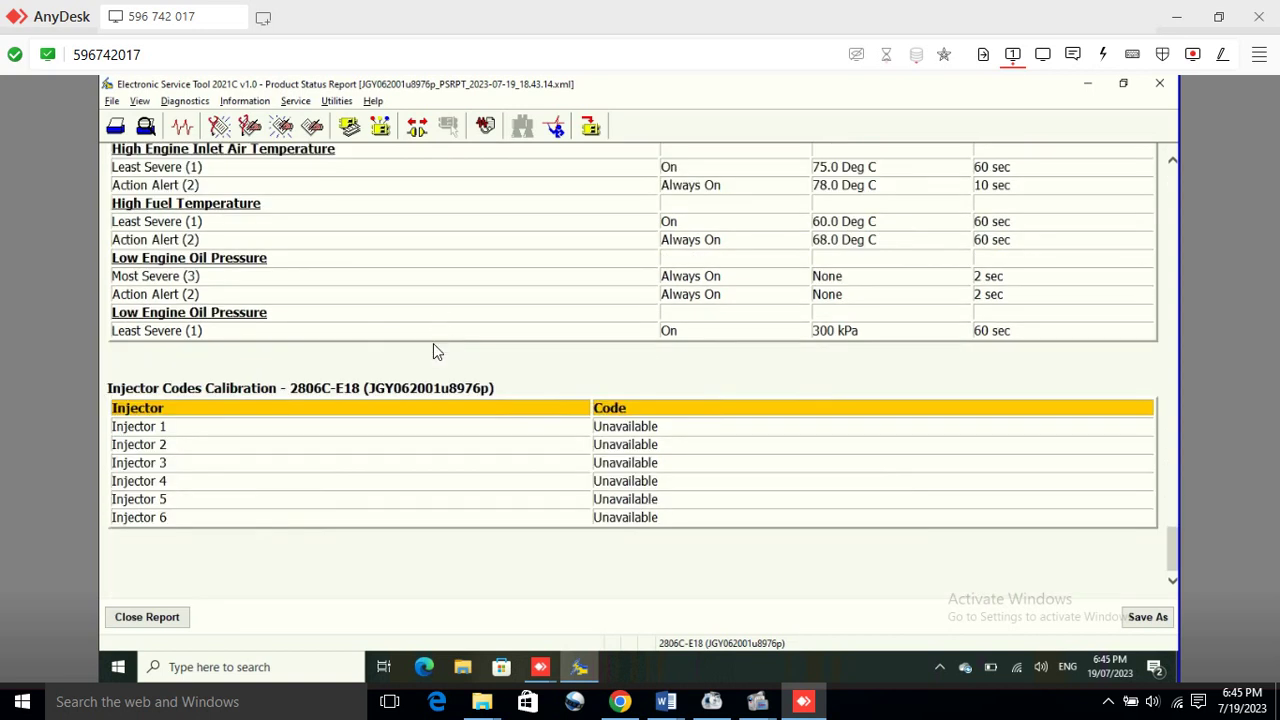
scroll(435, 365, up, 15)
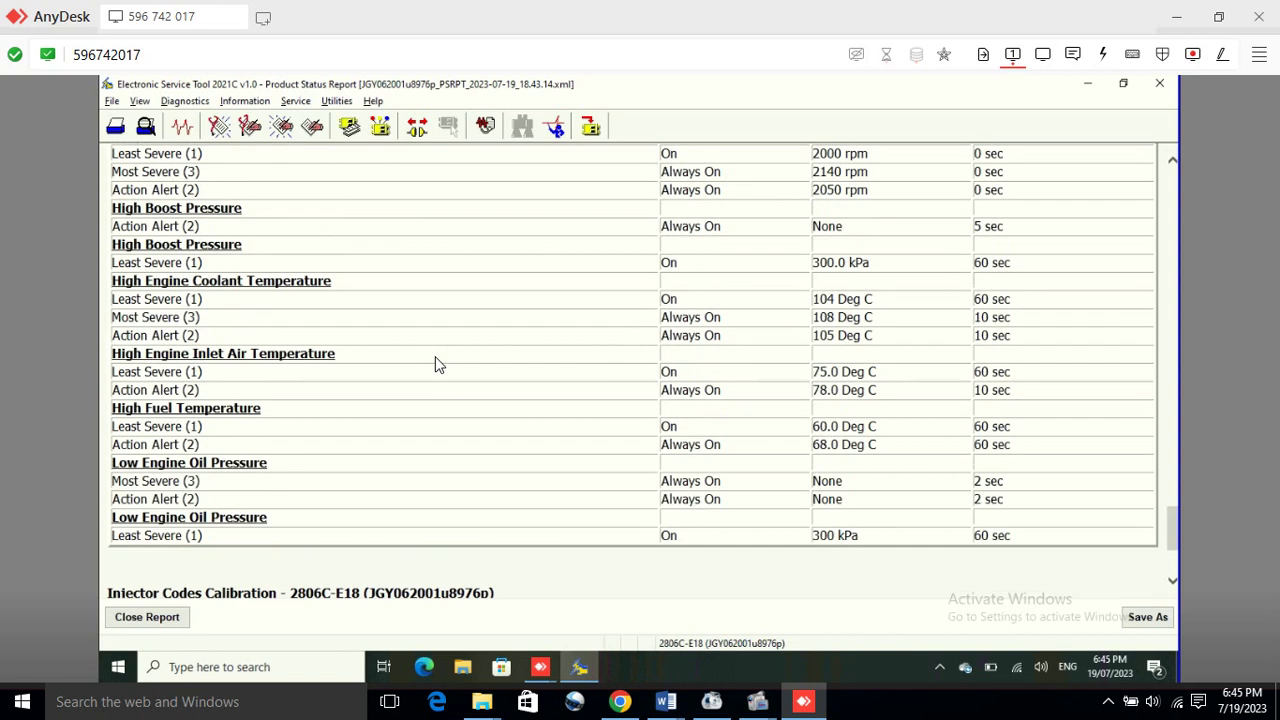
scroll(436, 362, up, 20)
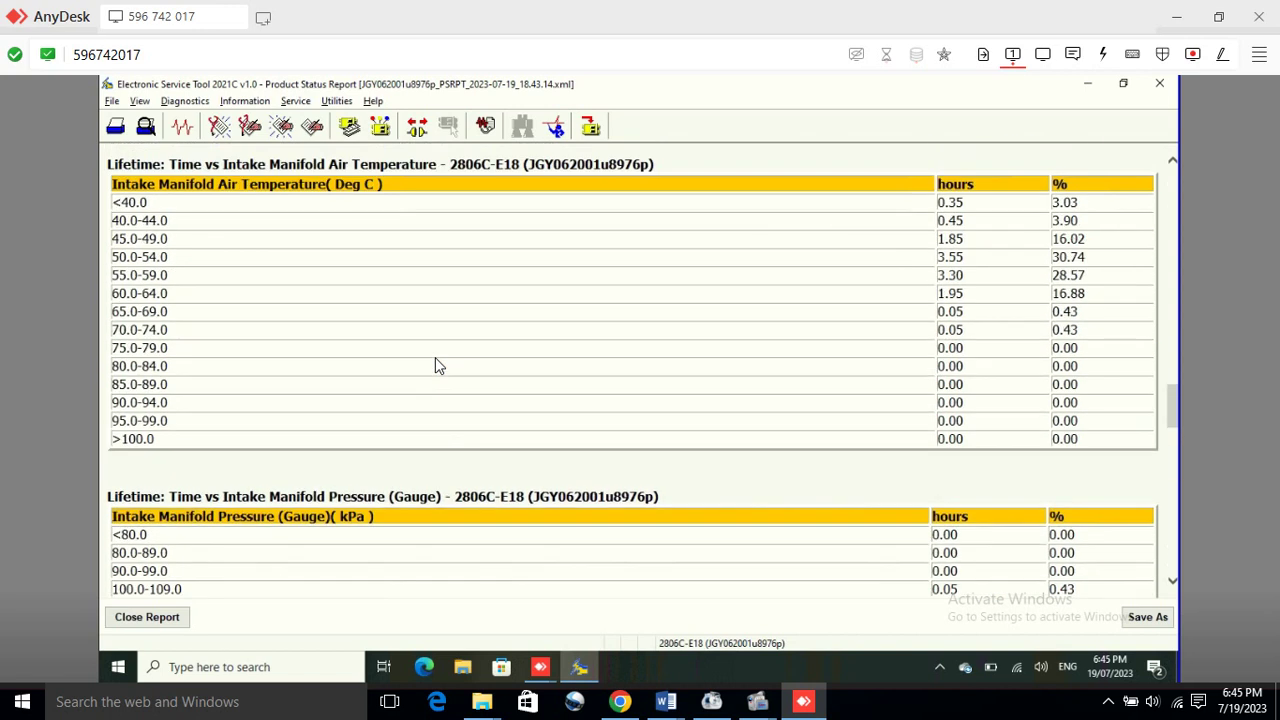
scroll(435, 365, up, 20)
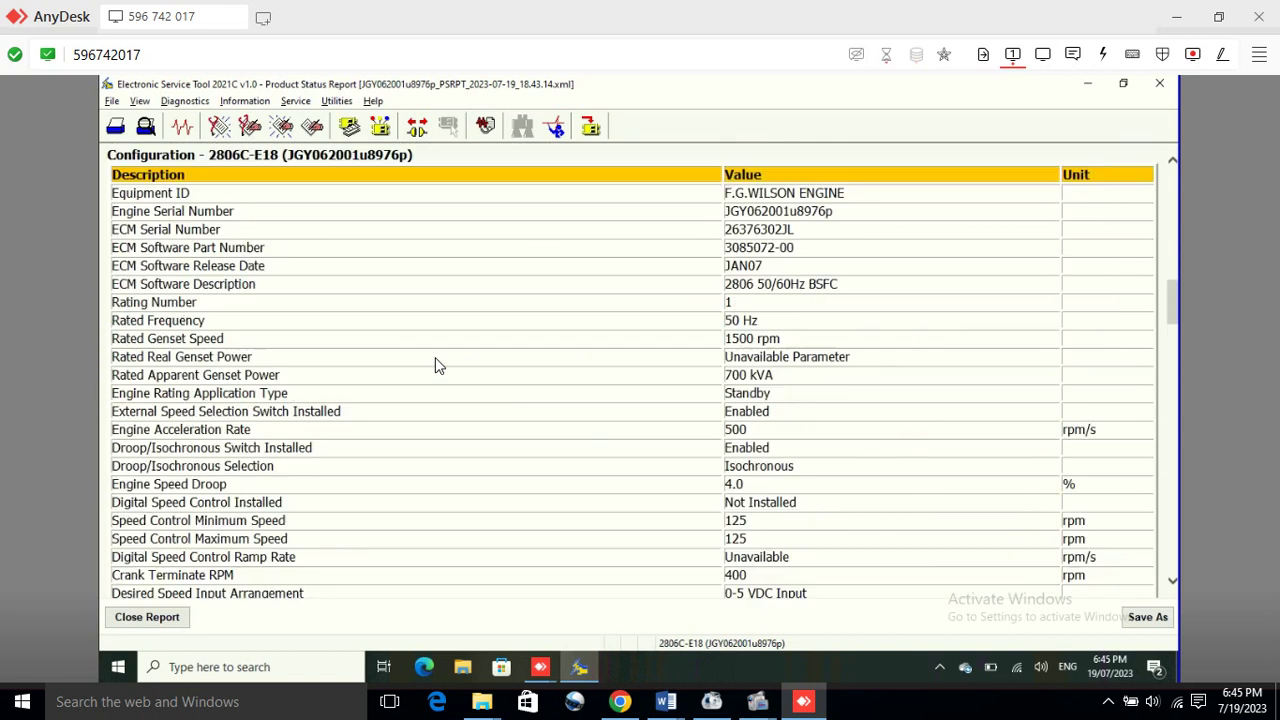
scroll(435, 365, up, 10)
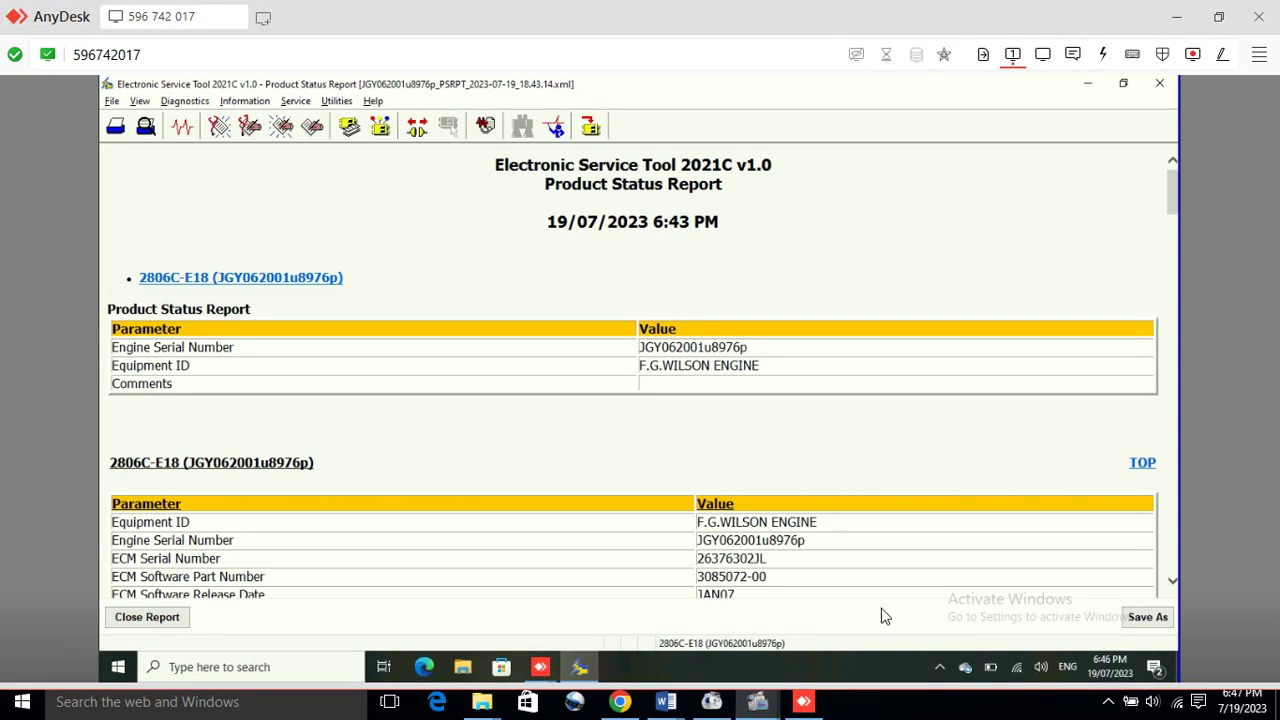
Save the Product Status Report as a PDF file on the Desktop and close the report.
click(1157, 622)
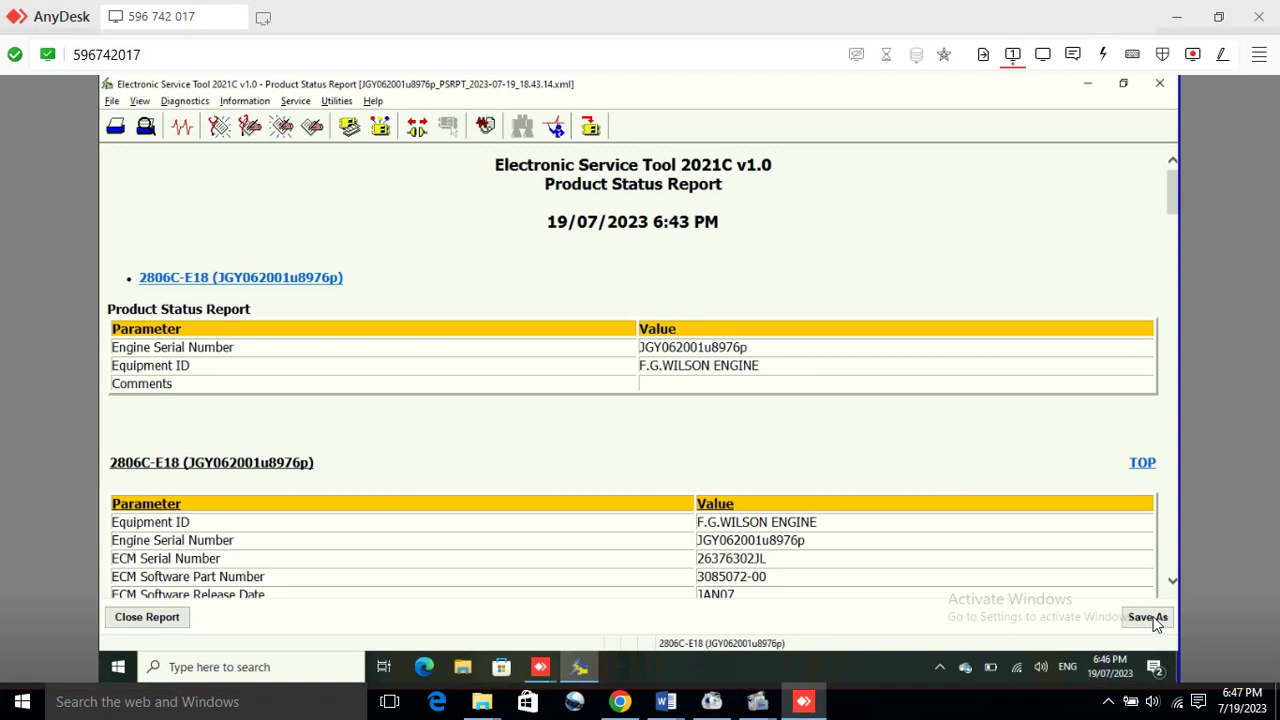
scroll(1155, 621, down, 2)
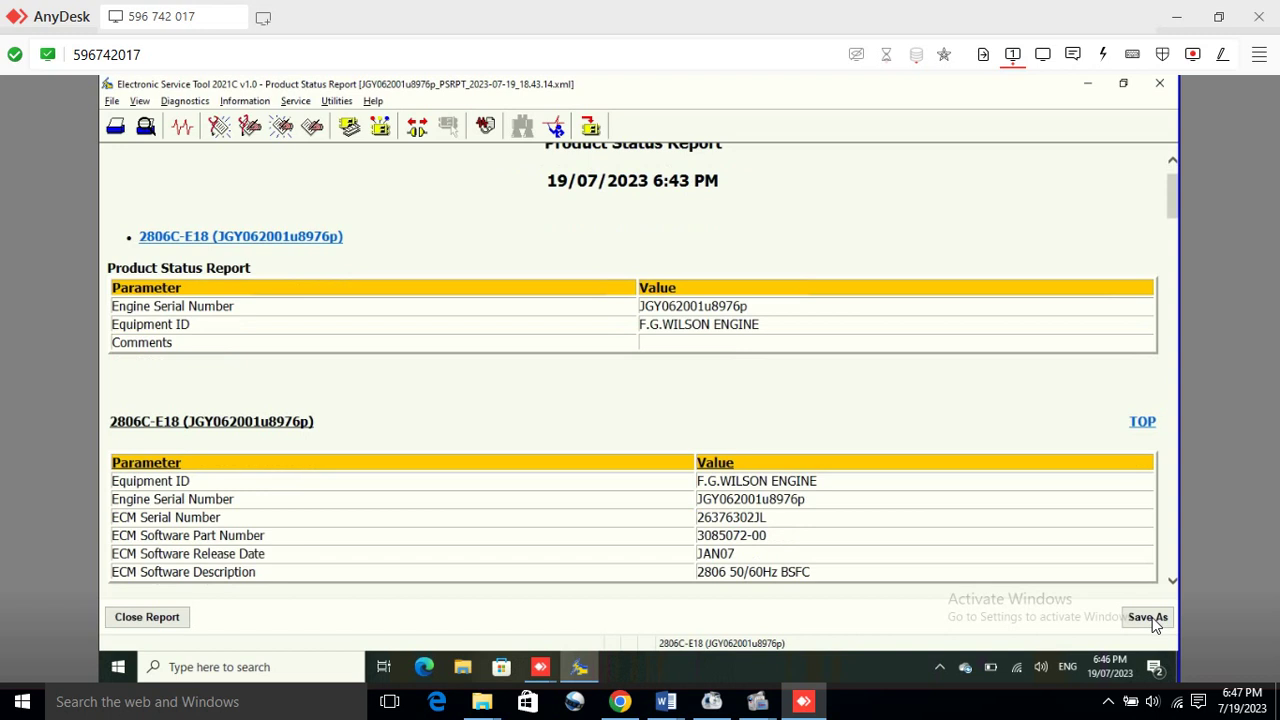
scroll(1155, 621, down, 5)
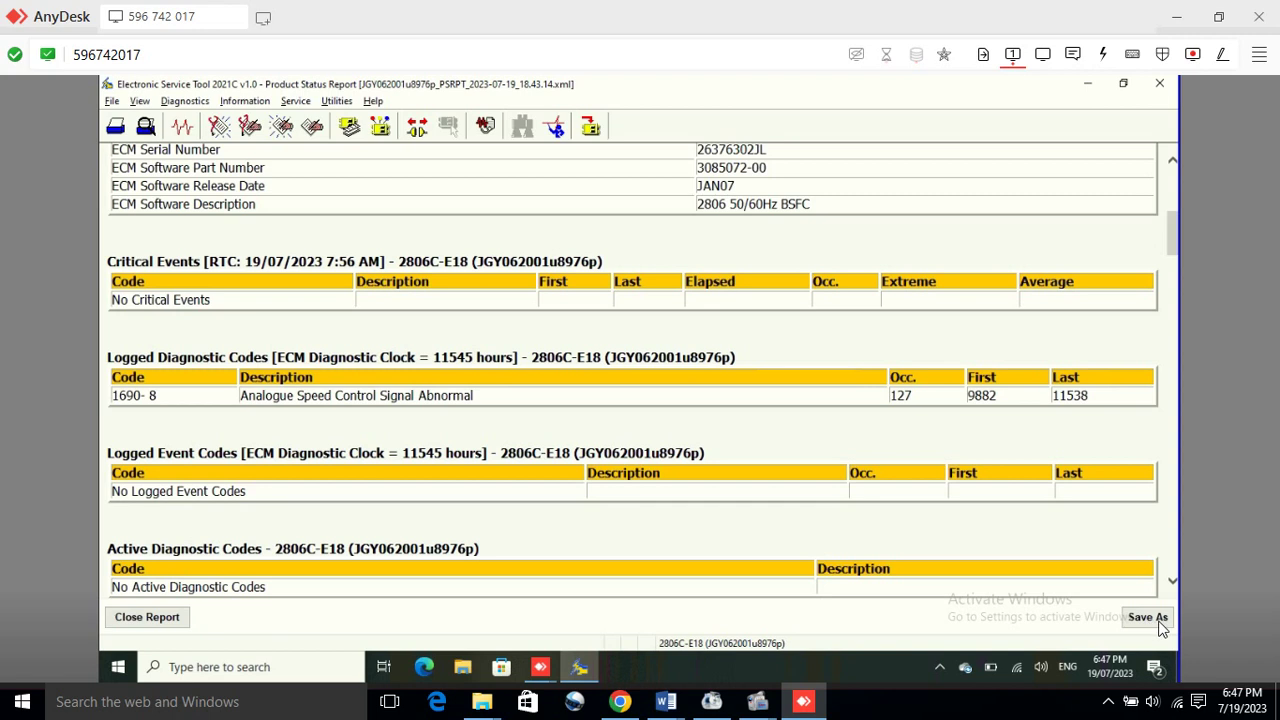
click(1143, 617)
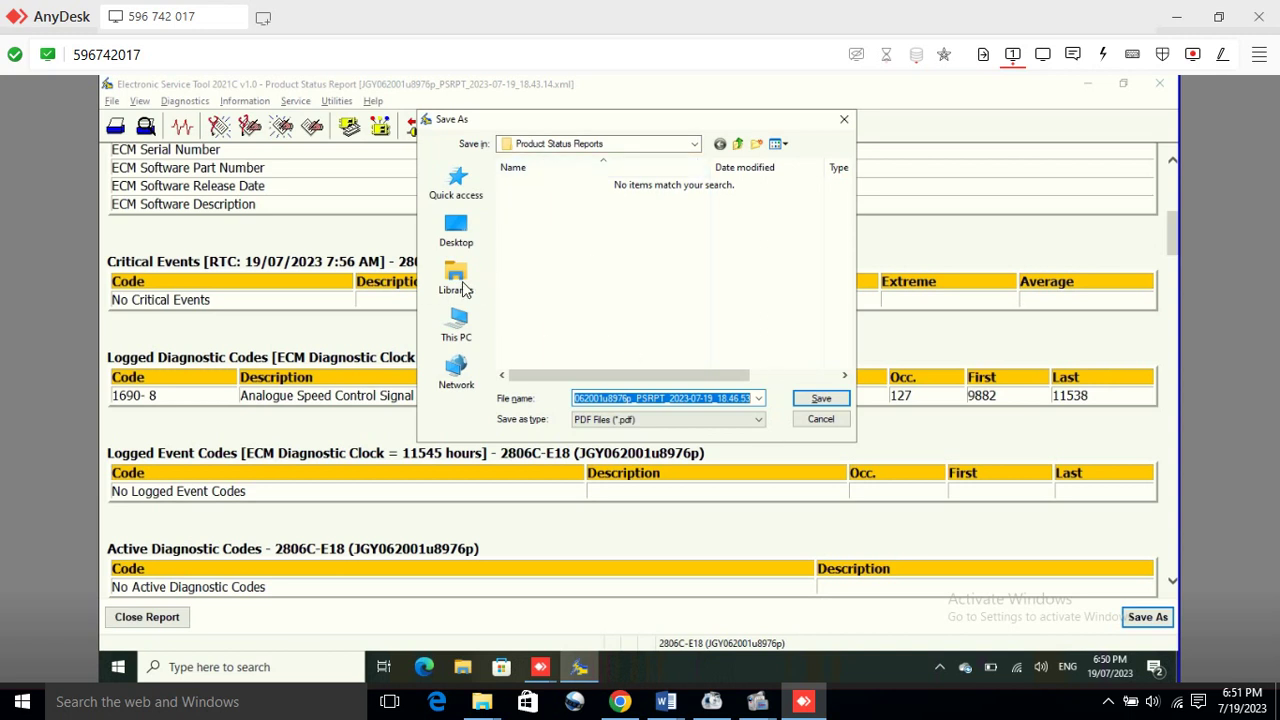
click(460, 239)
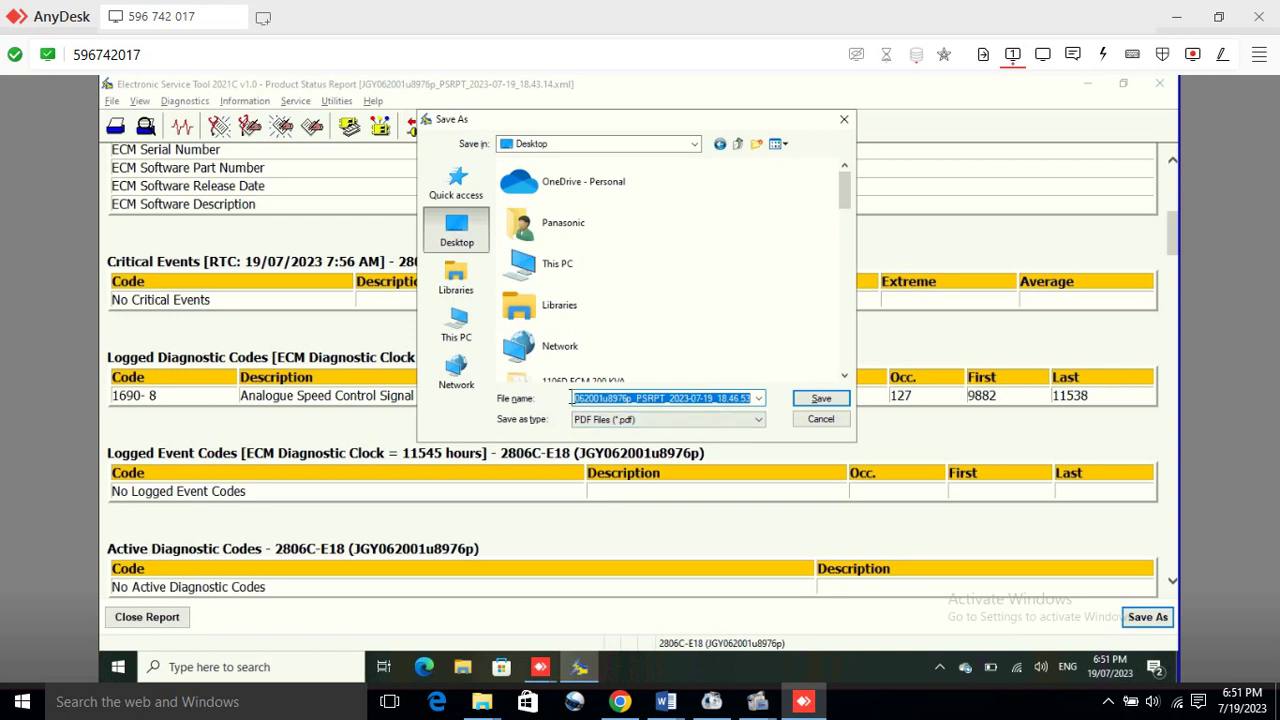
click(578, 398)
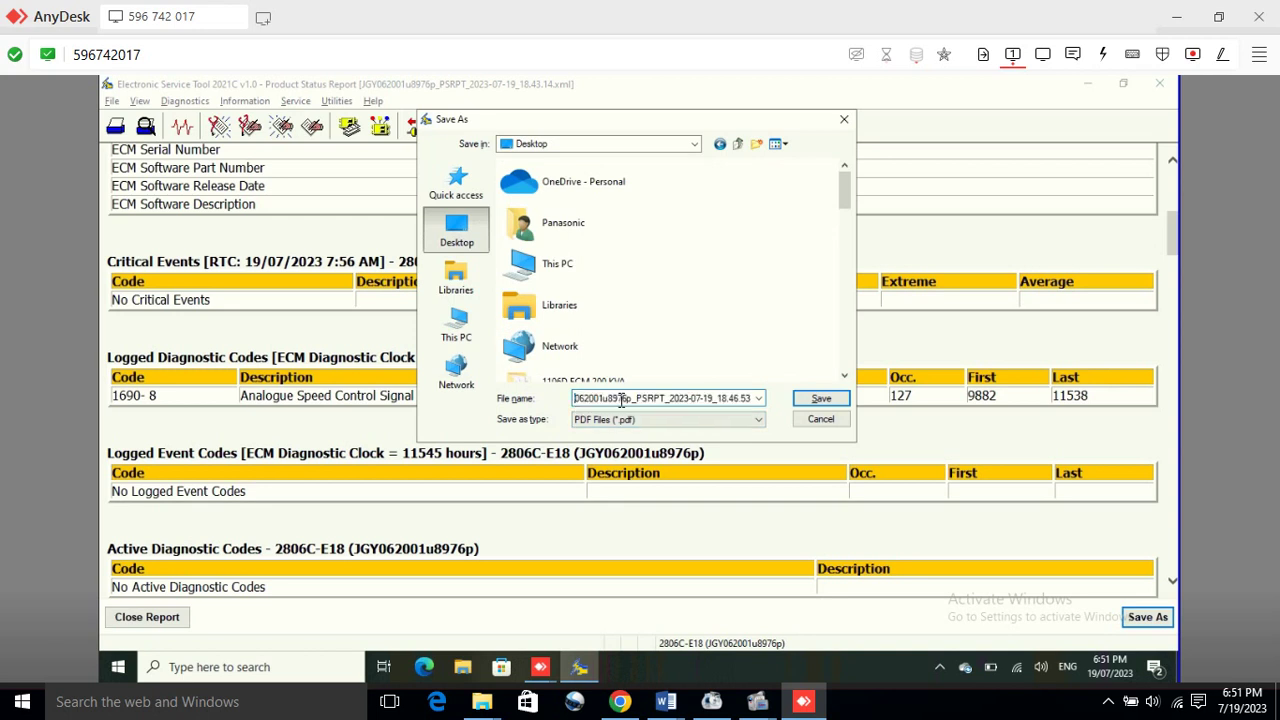
click(821, 399)
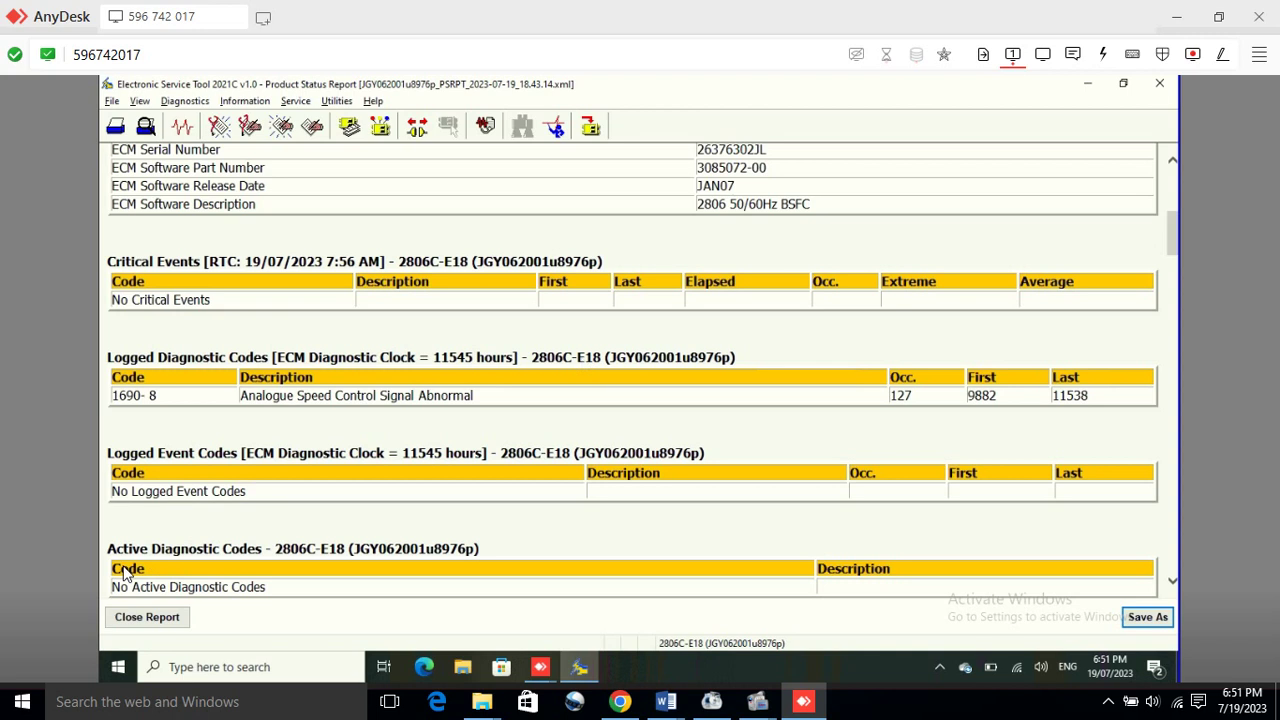
click(155, 617)
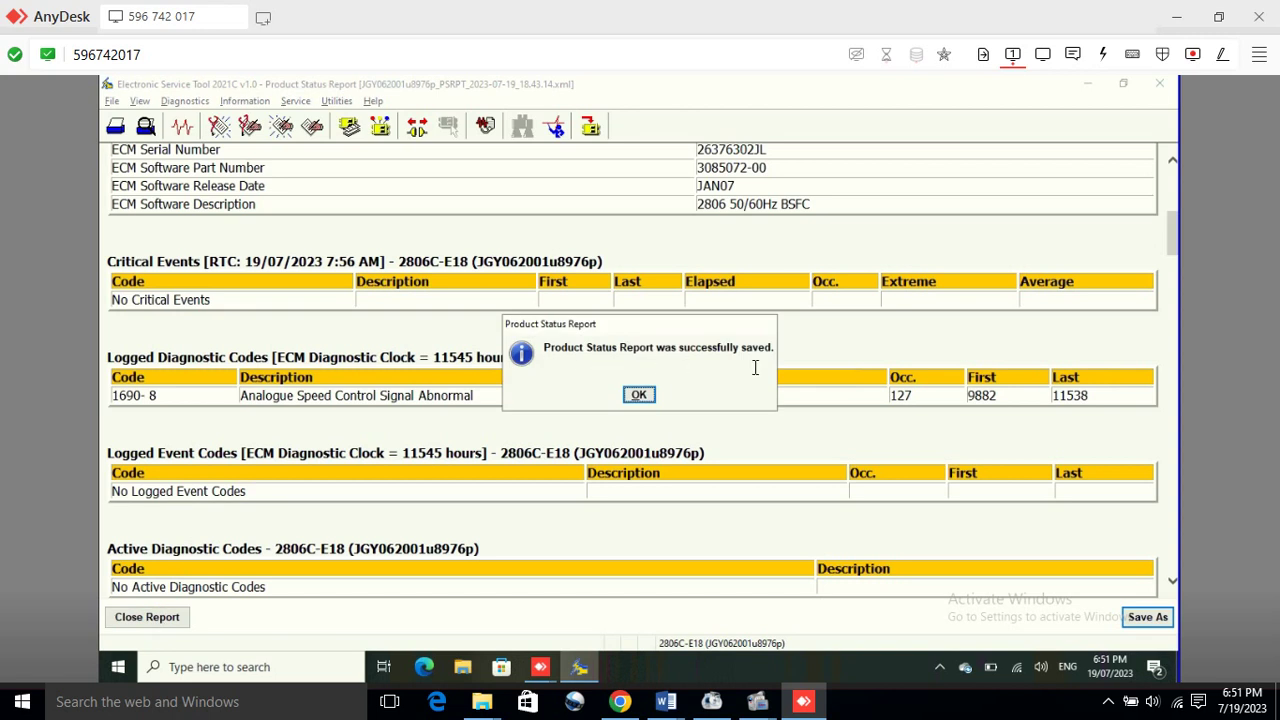
click(640, 396)
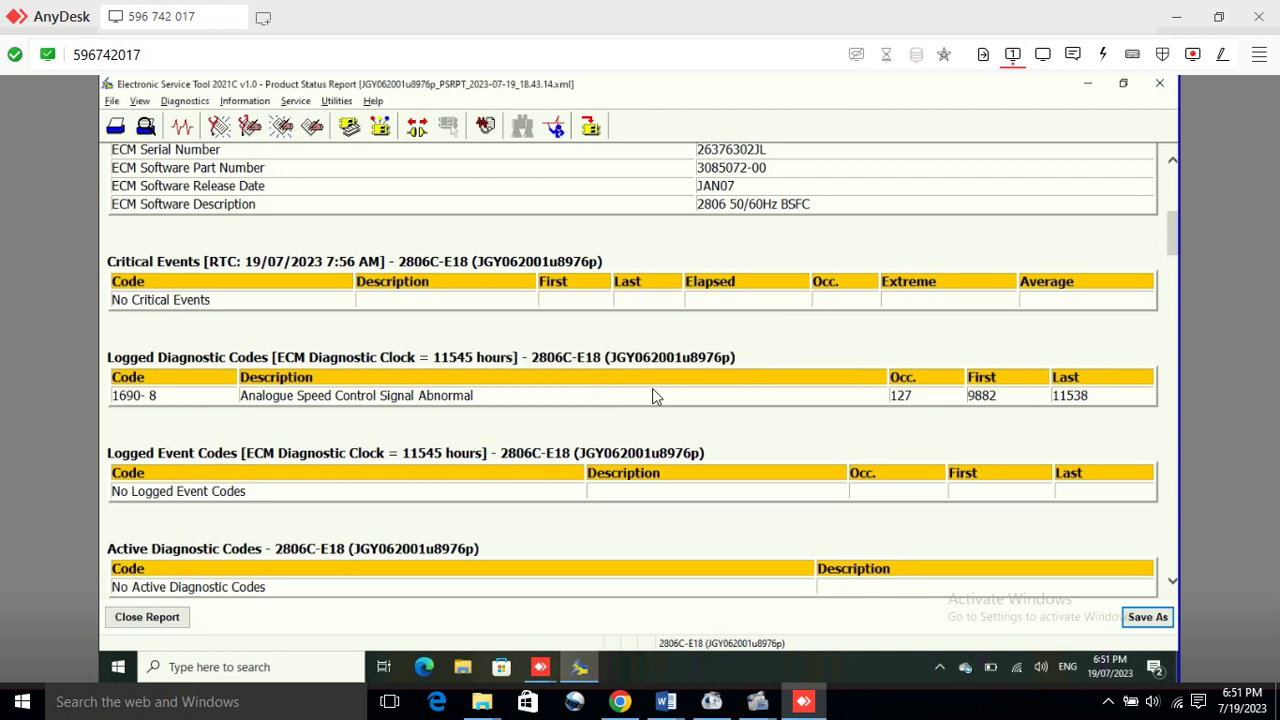
click(147, 617)
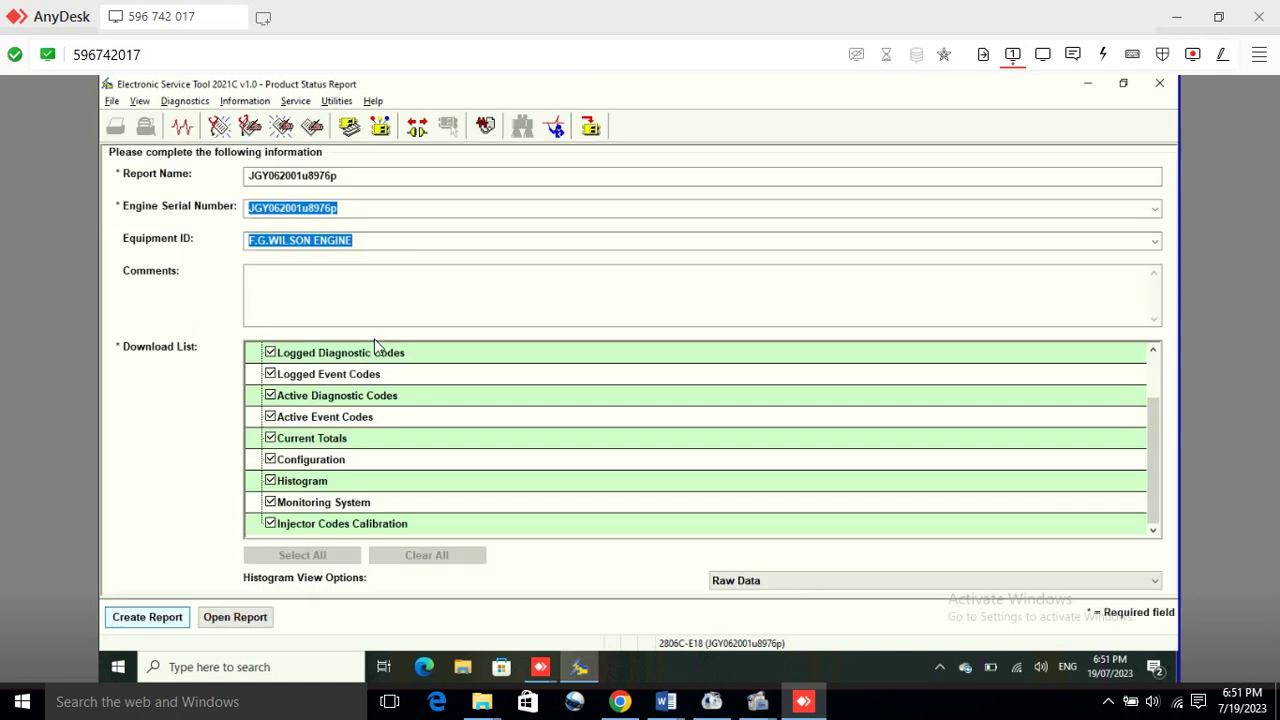
Open the engine's live status and display the Status Group #1 parameters.
click(590, 127)
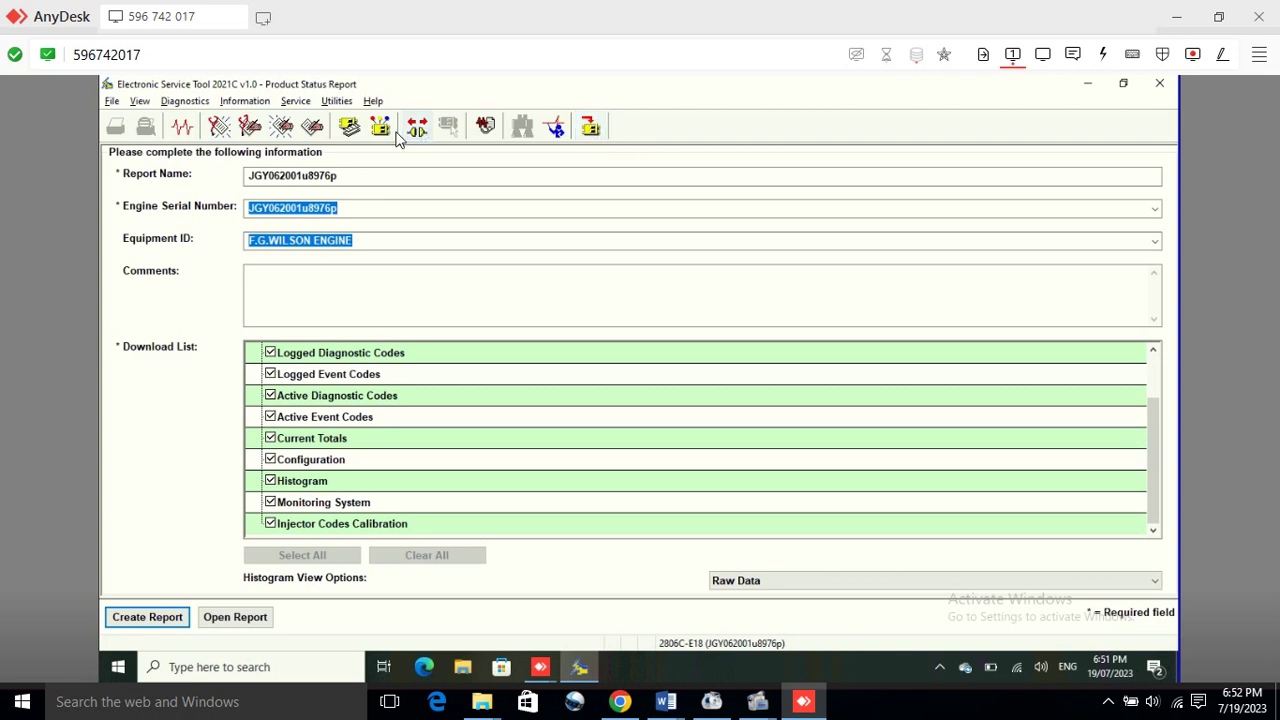
click(182, 131)
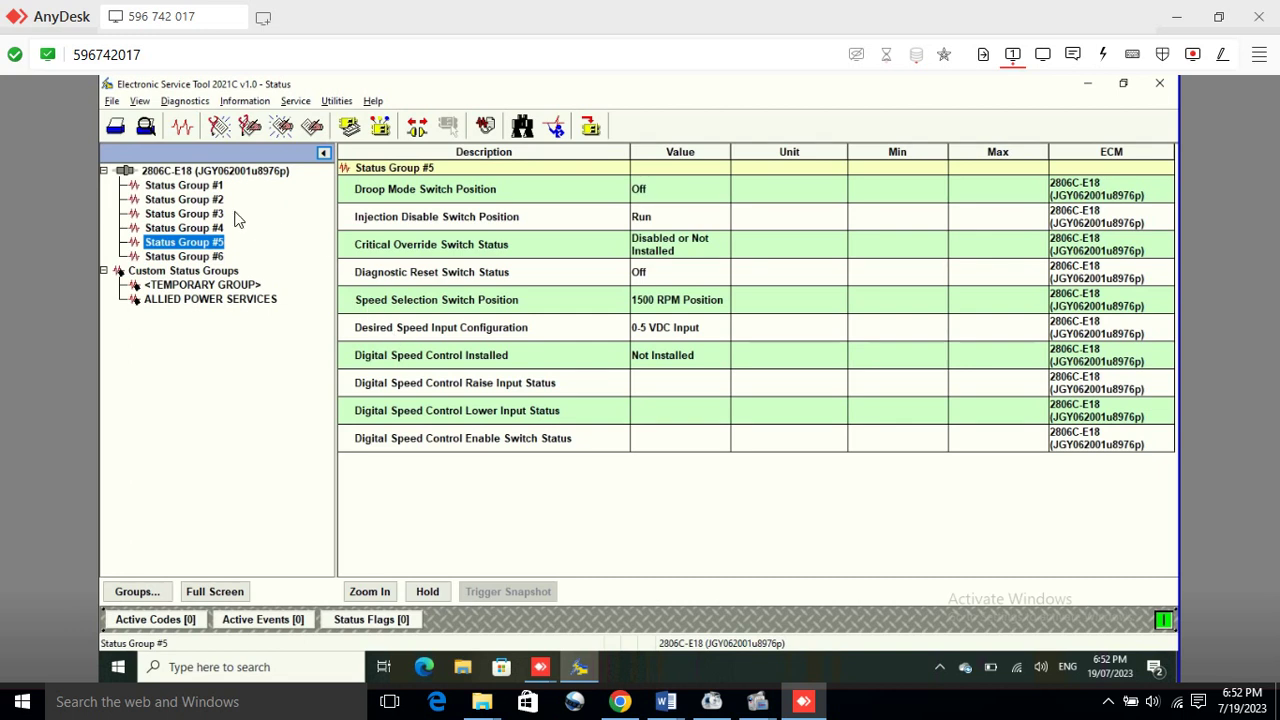
click(209, 188)
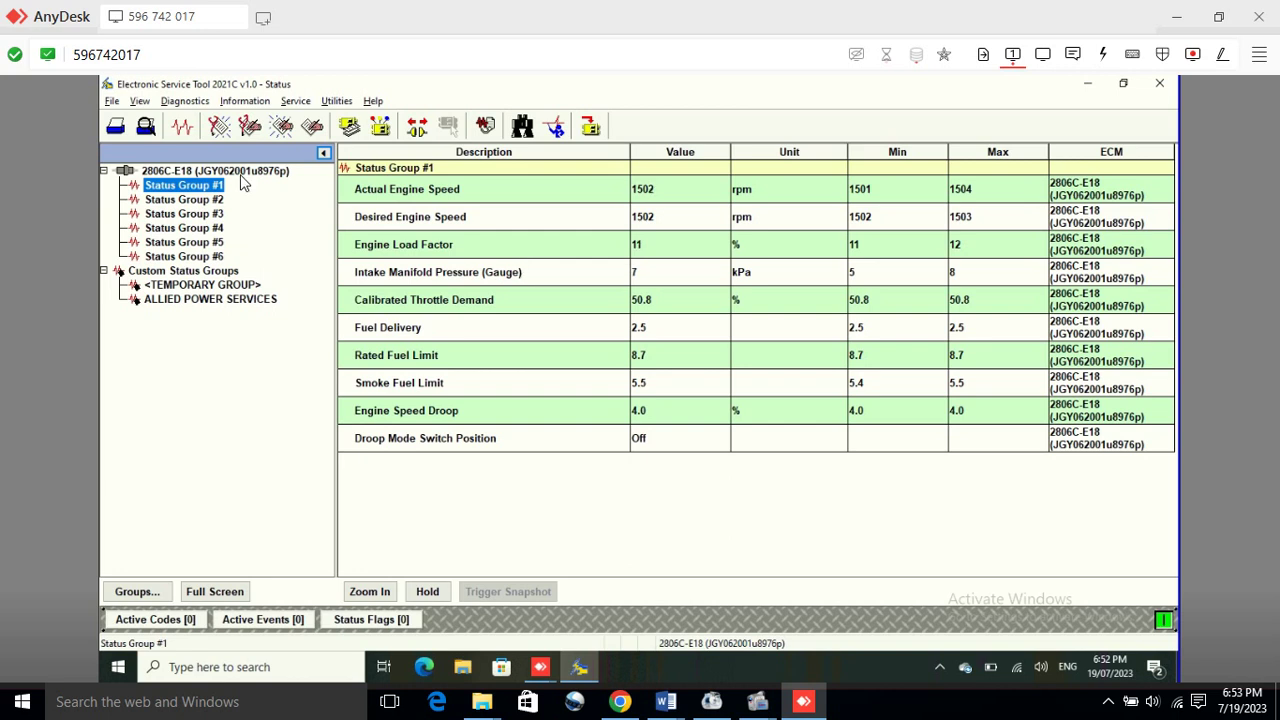
View the 2806C-E18 Group 1 parameters in Real Time Graphing and go back to the live status.
click(140, 104)
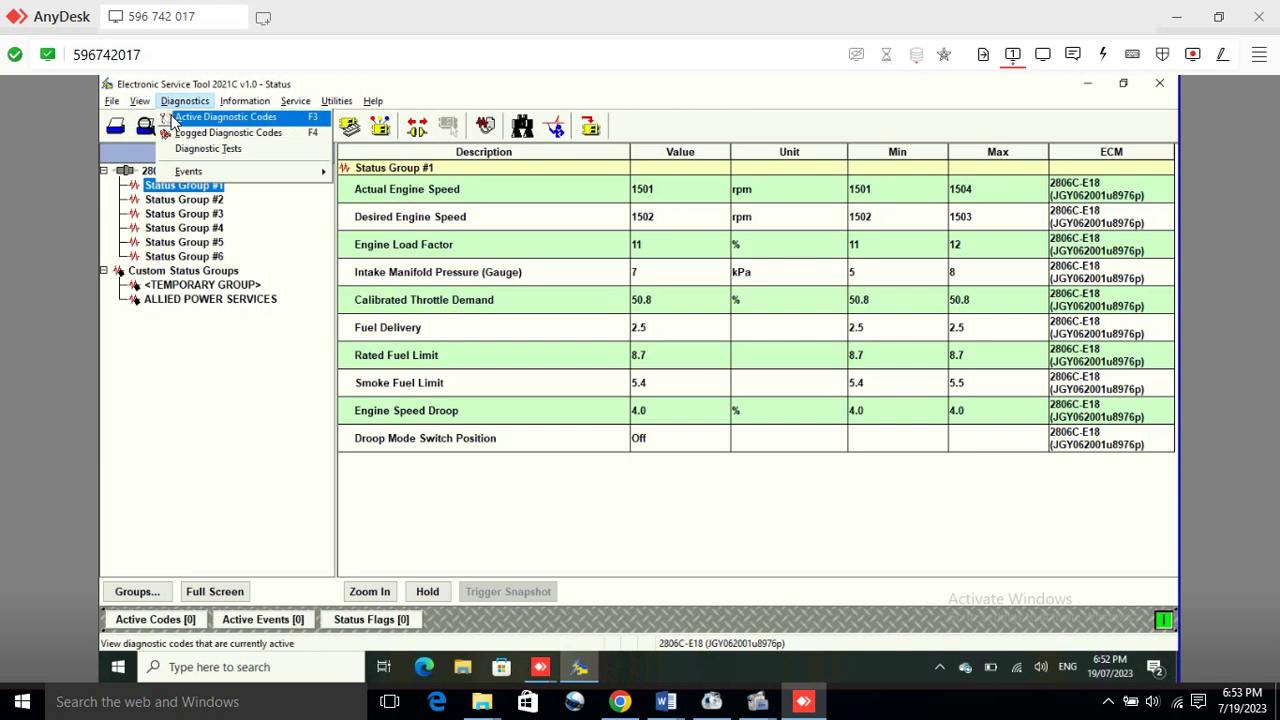
mouse_move(180, 104)
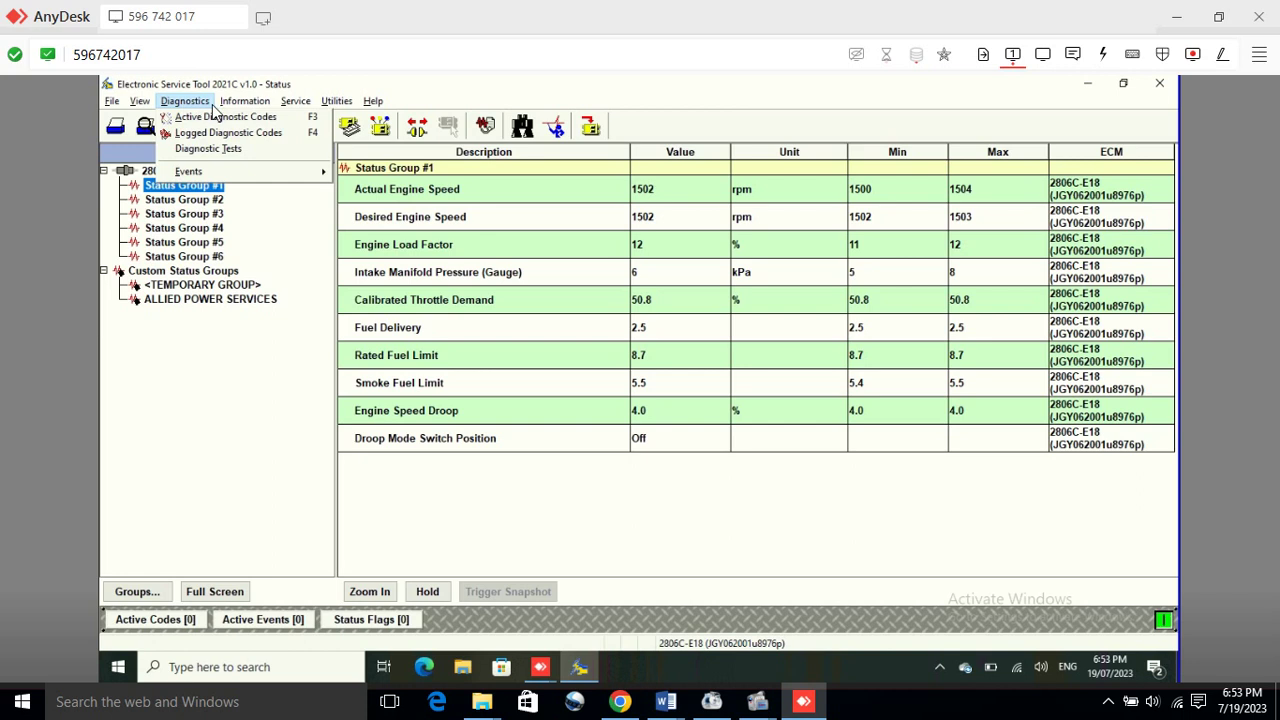
mouse_move(240, 105)
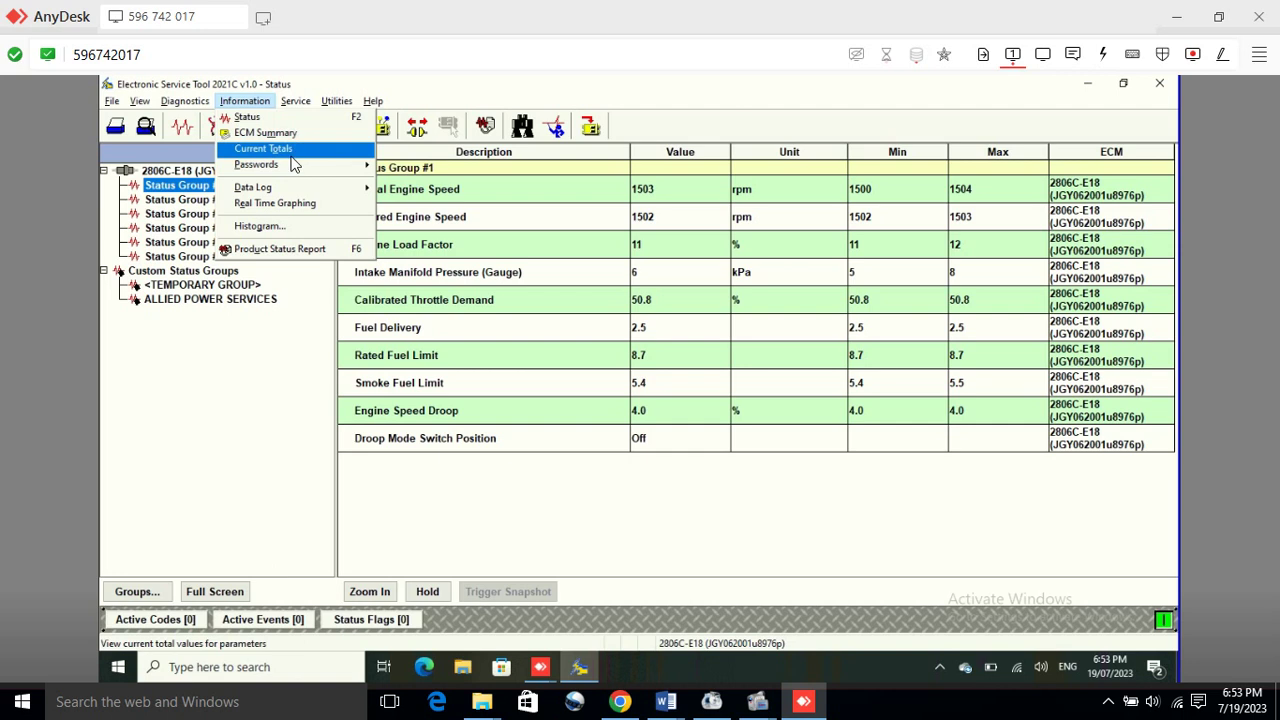
click(268, 203)
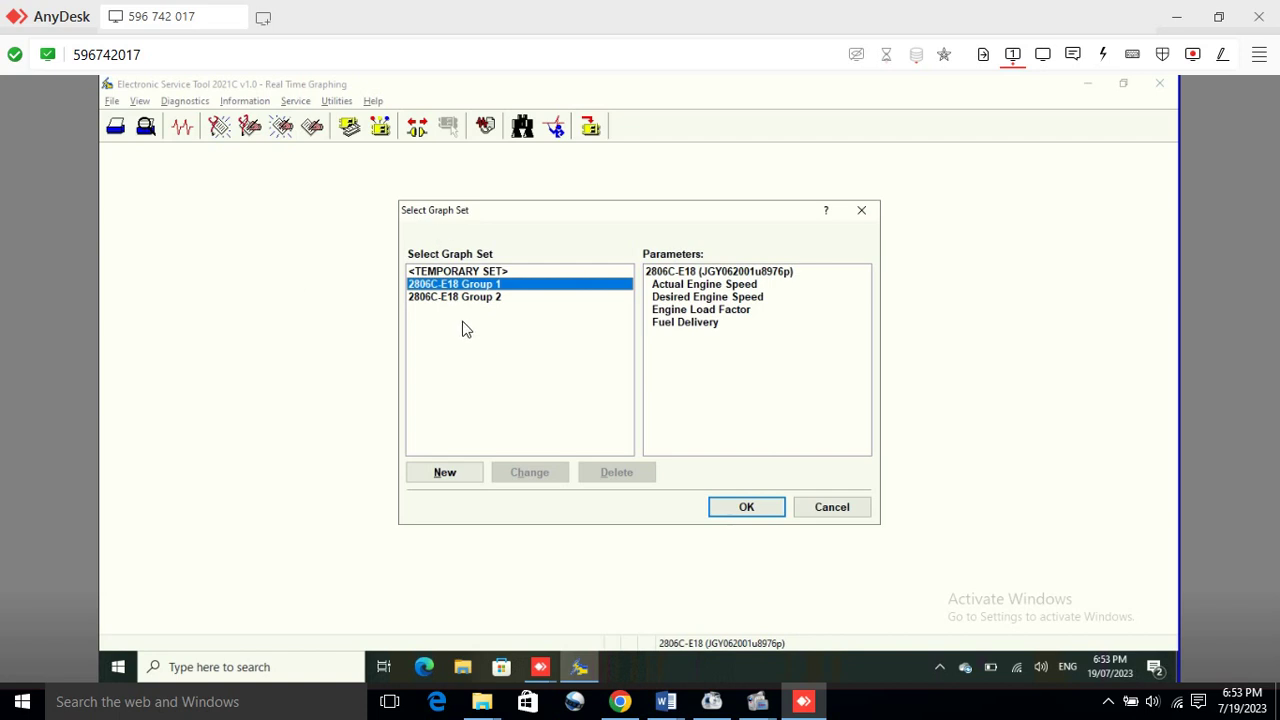
click(745, 508)
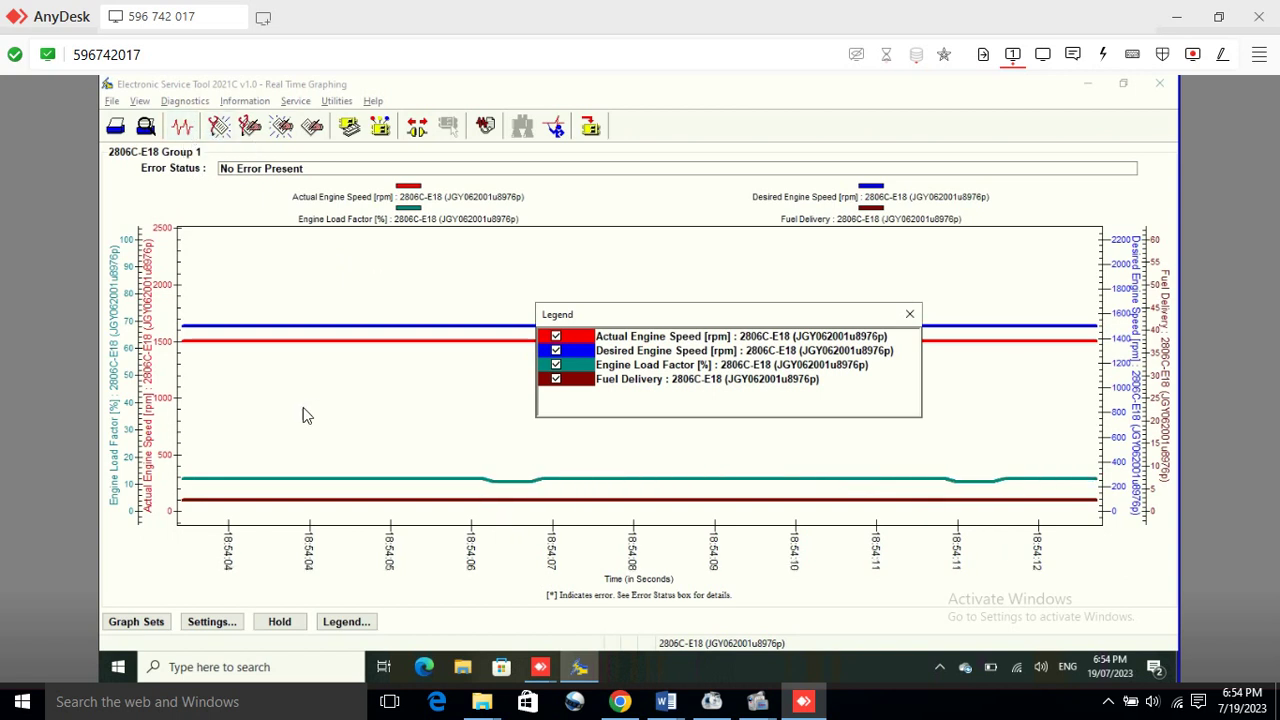
click(182, 128)
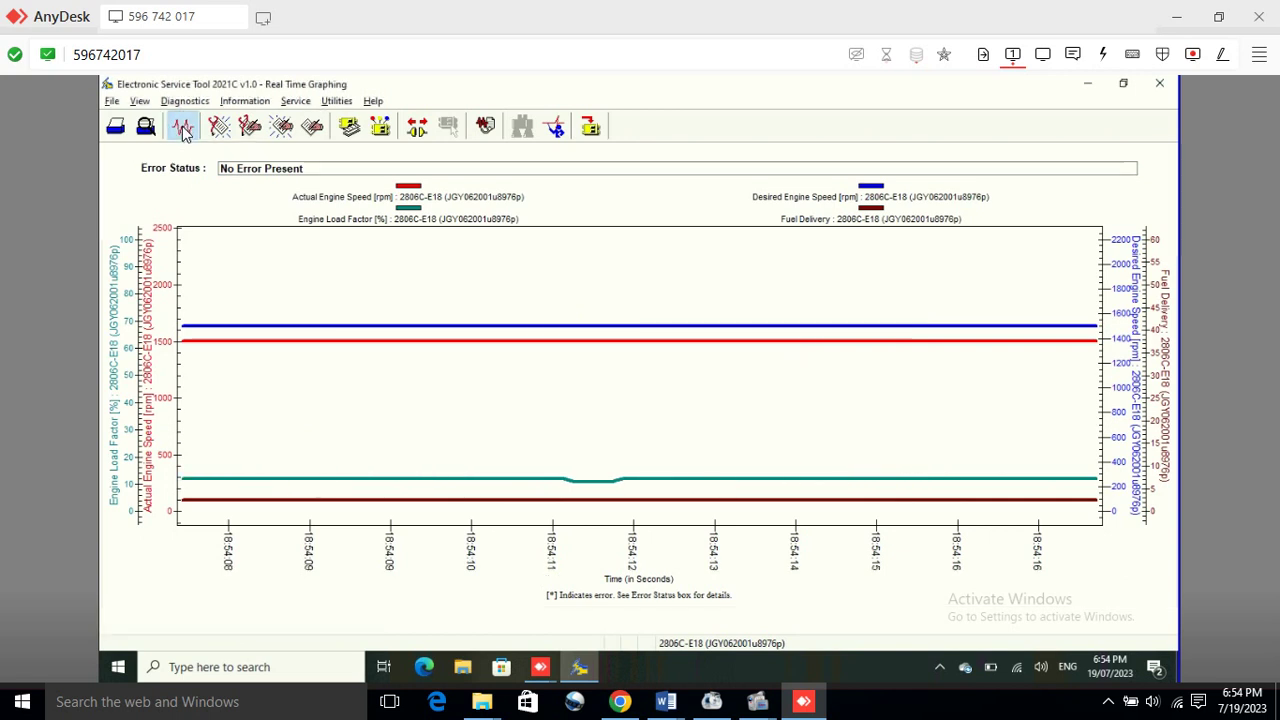